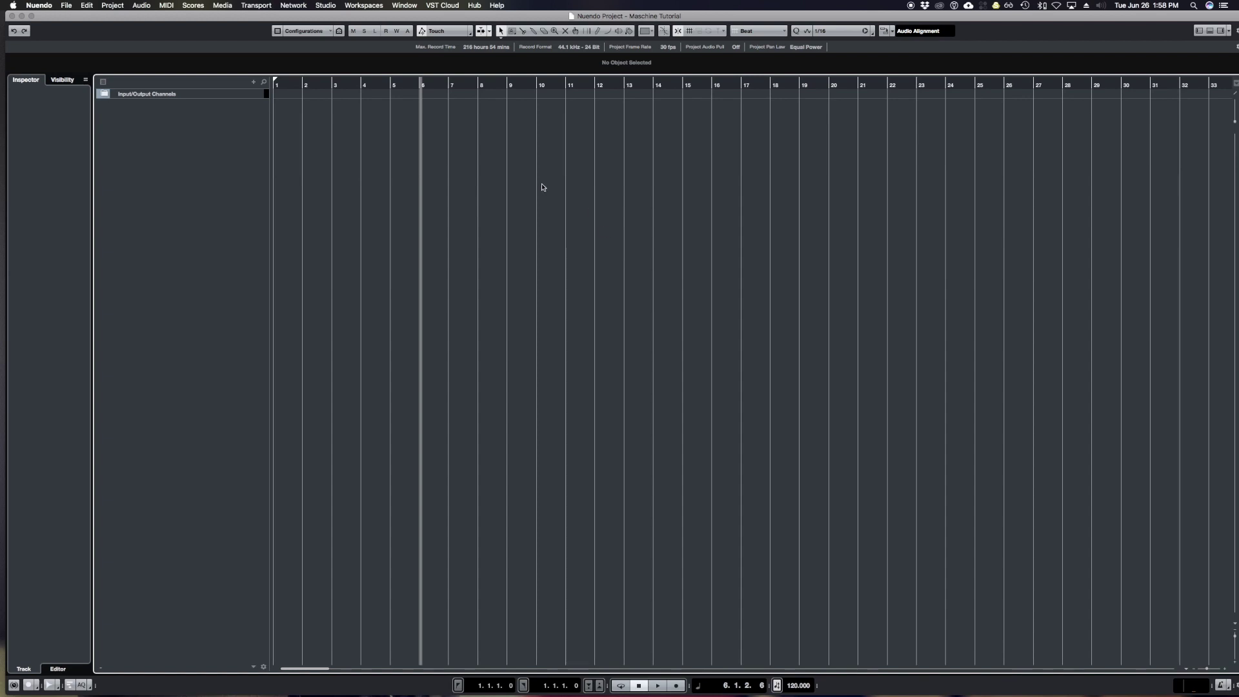
Add a Nuendo instrument track hosting Maschine 2 and open its plug-in window
{"action": "double_click", "coordinate": [239, 240]}
{"action": "left_click", "coordinate": [746, 186]}
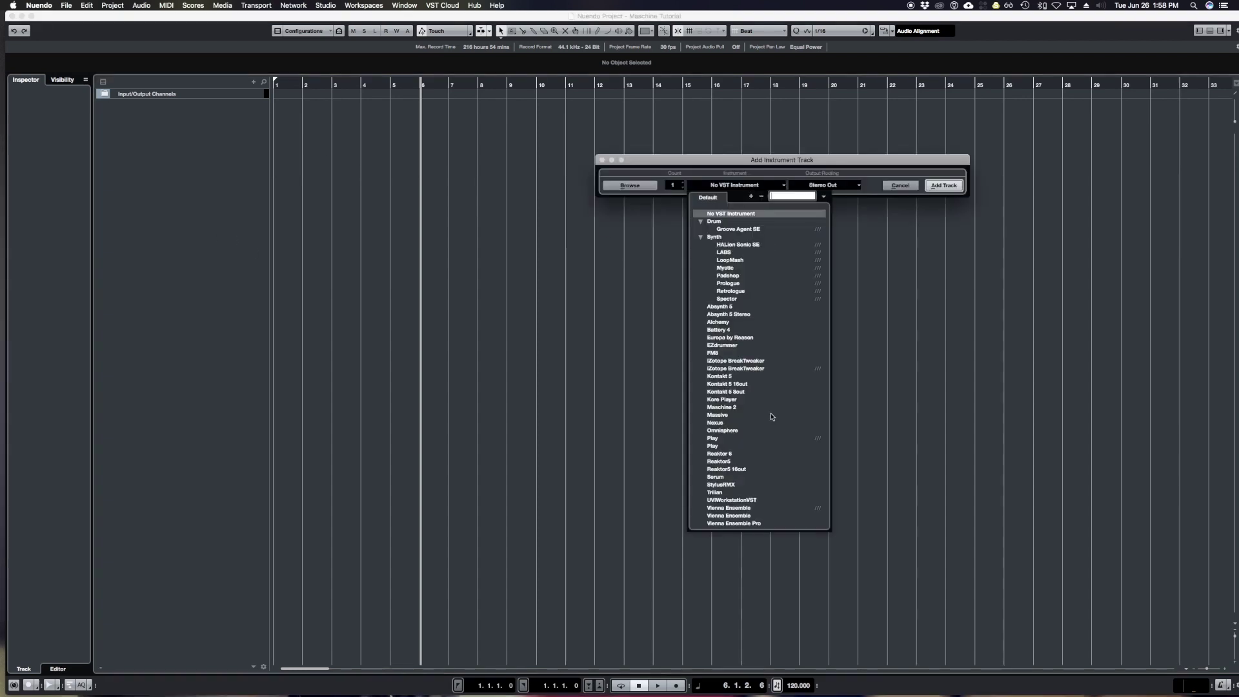
{"action": "left_click", "coordinate": [722, 407]}
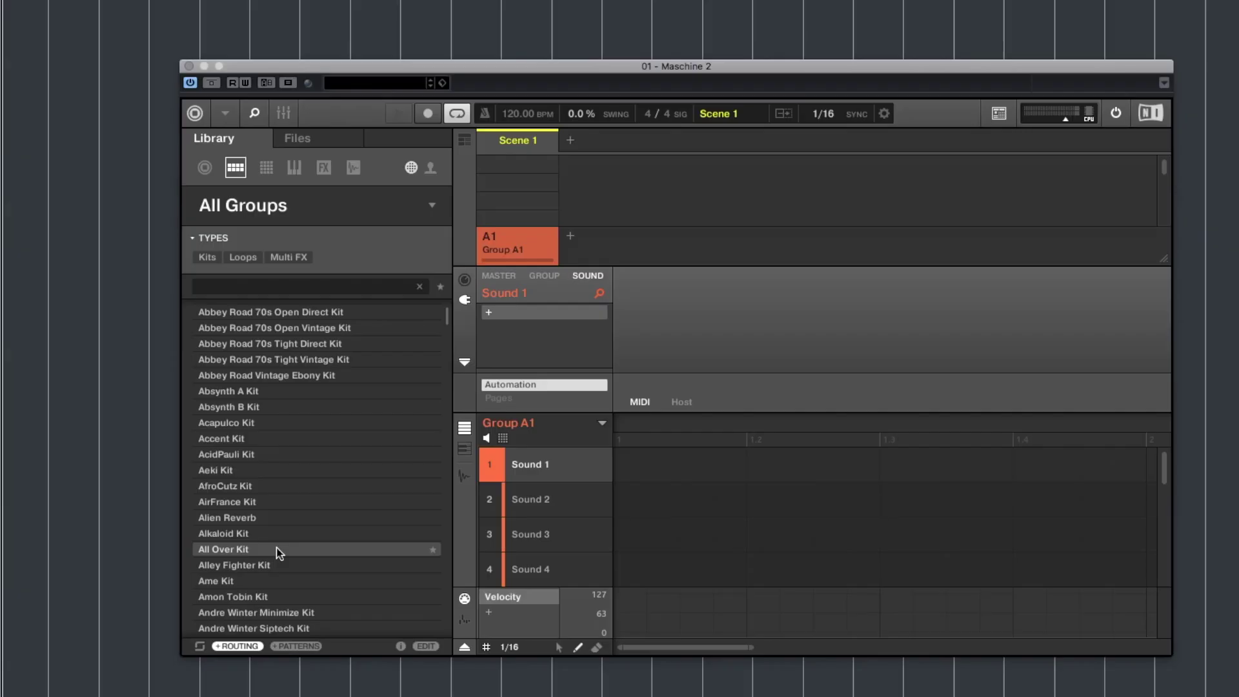
Load the All Over Kit into group A1 and show its group MIDI input settings
{"action": "double_click", "coordinate": [278, 549]}
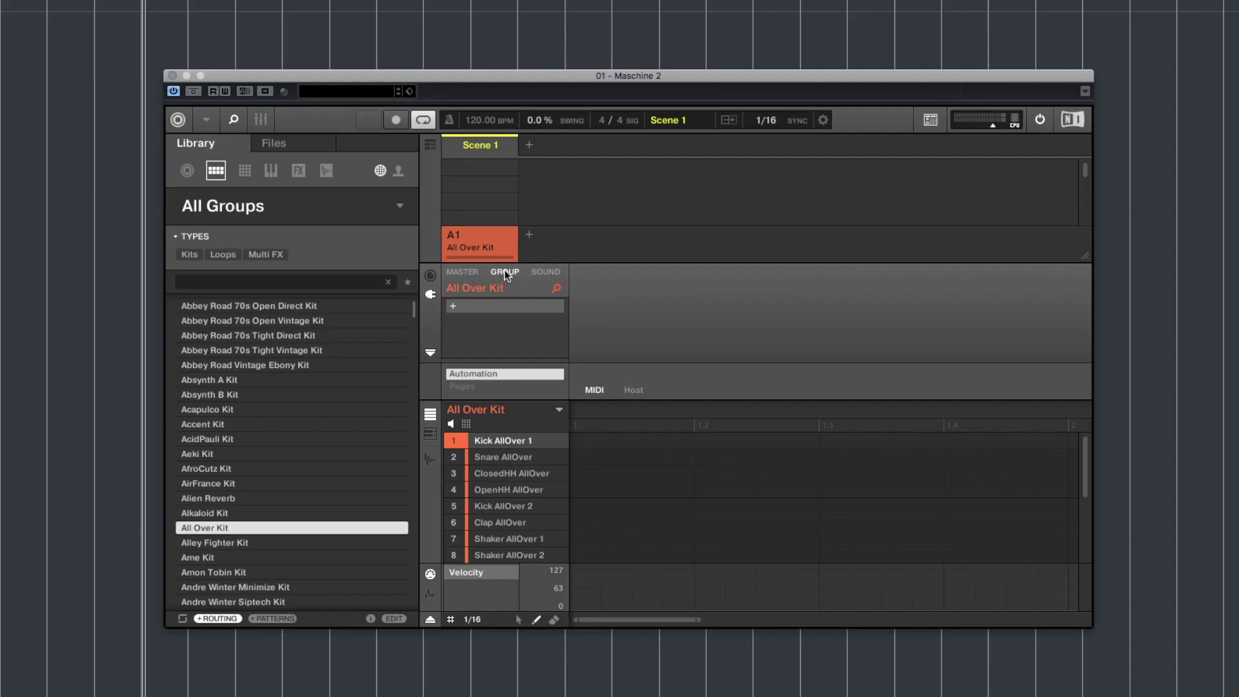
{"action": "left_click", "coordinate": [431, 277]}
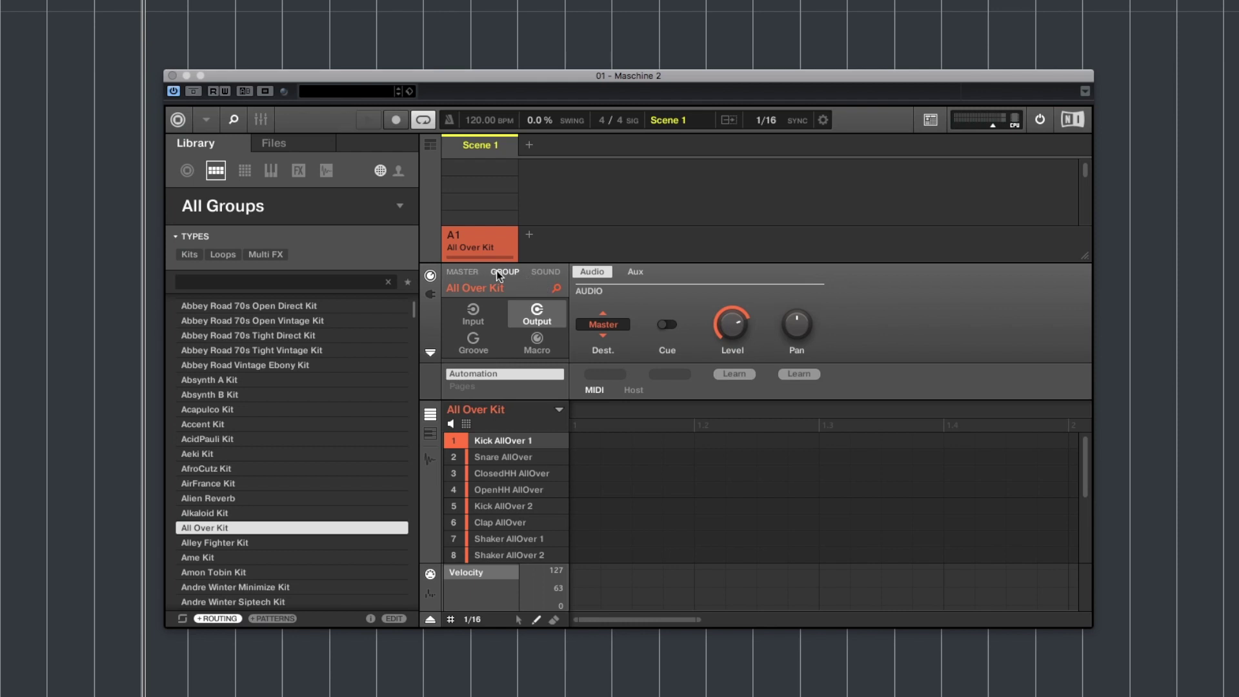
{"action": "left_click", "coordinate": [483, 315]}
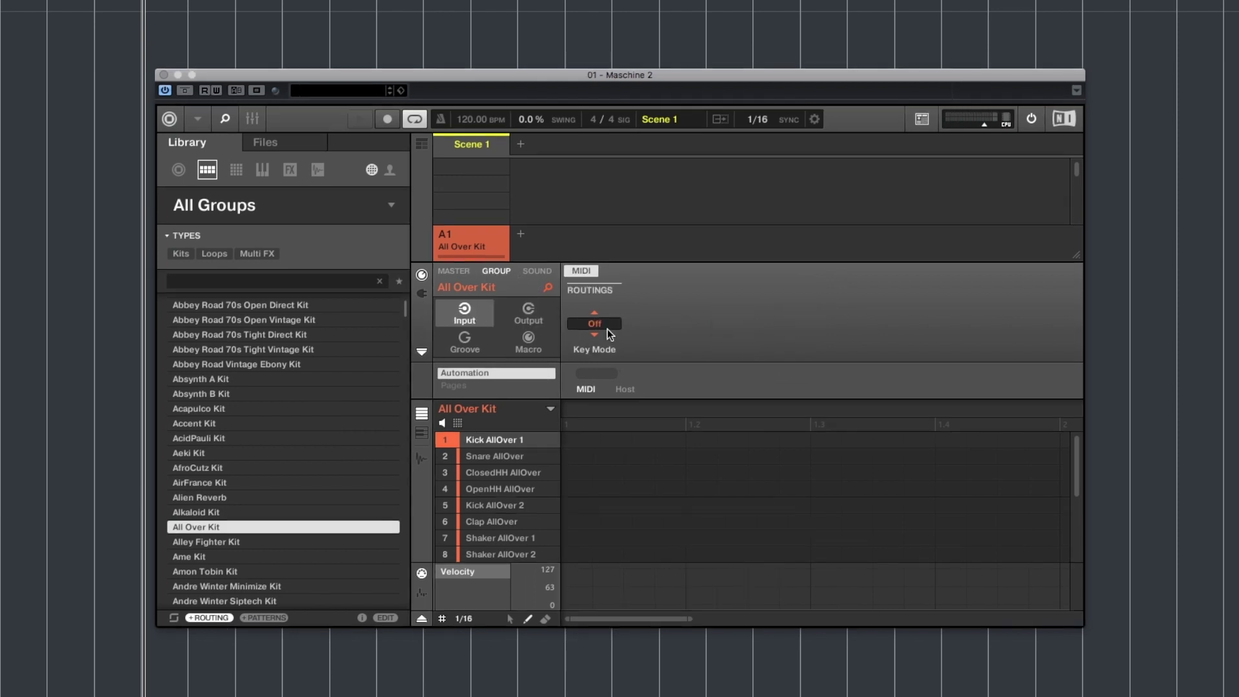
Set the group's MIDI input to Manual key mode, channel 1, start note C2
{"action": "left_click", "coordinate": [602, 327]}
{"action": "left_click", "coordinate": [607, 377]}
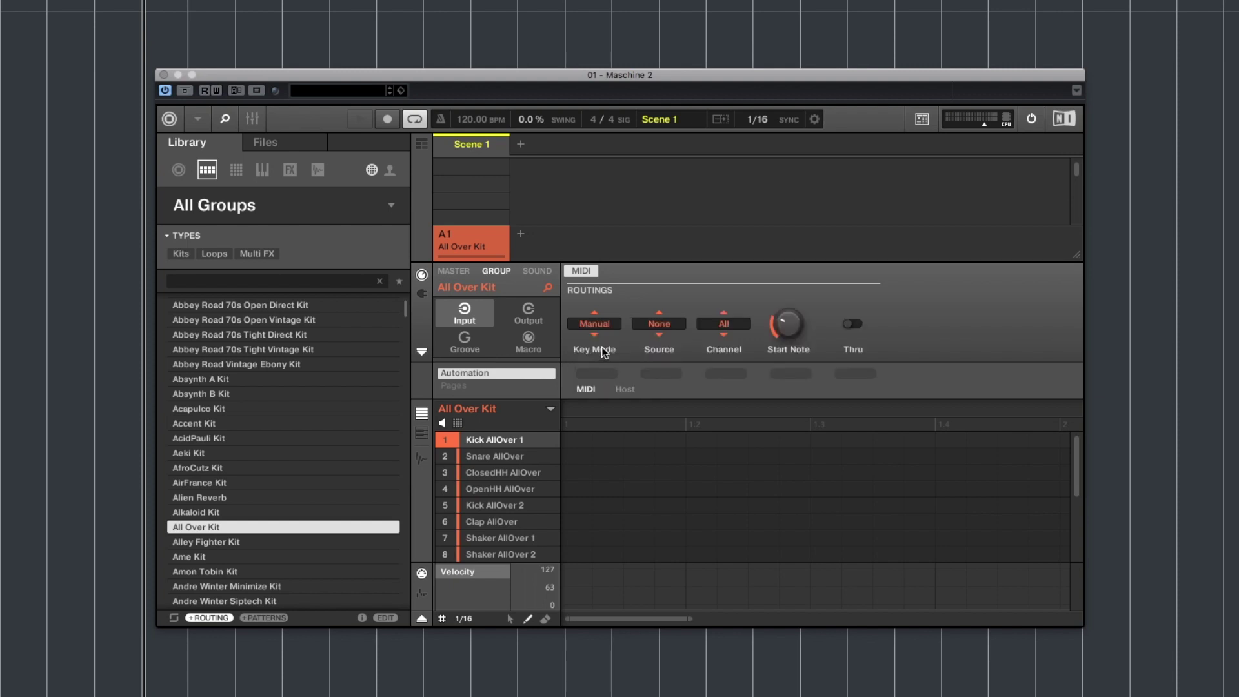
{"action": "left_click", "coordinate": [730, 324]}
{"action": "left_click", "coordinate": [734, 359]}
{"action": "left_click_drag", "start_coordinate": [788, 324], "coordinate": [788, 314]}
Set the Kick AllOver 1 sound's MIDI input channel to 1
{"action": "left_click", "coordinate": [537, 271]}
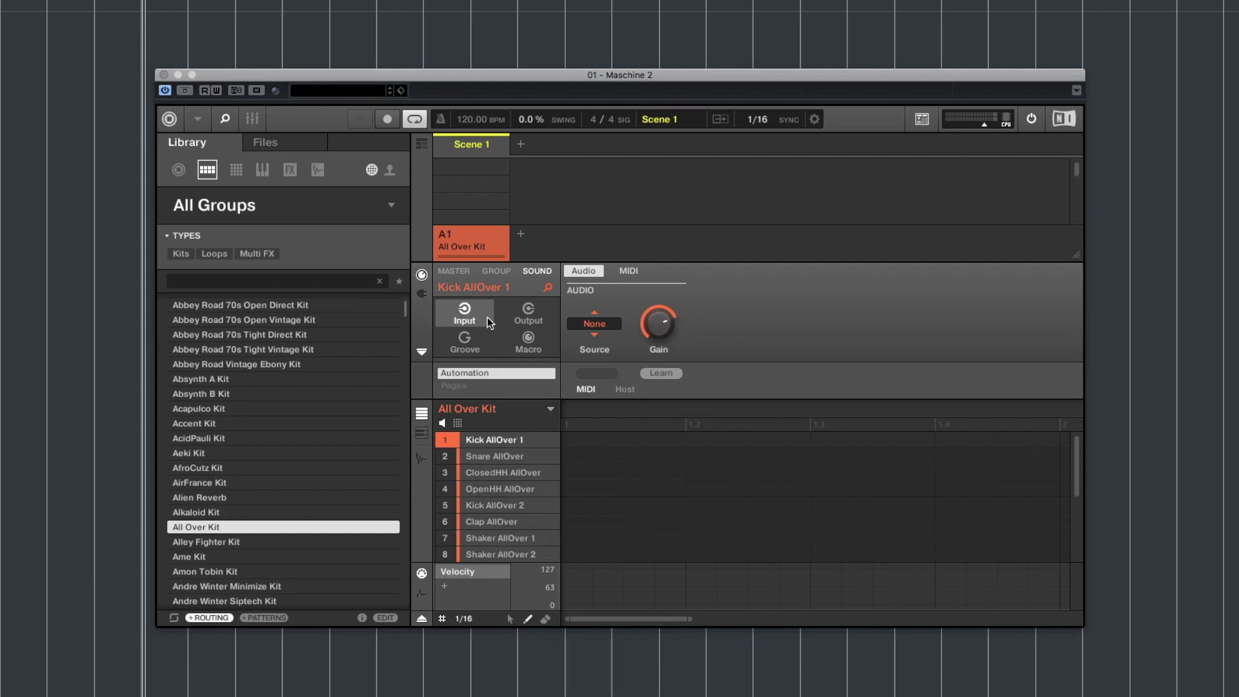
{"action": "left_click", "coordinate": [629, 271]}
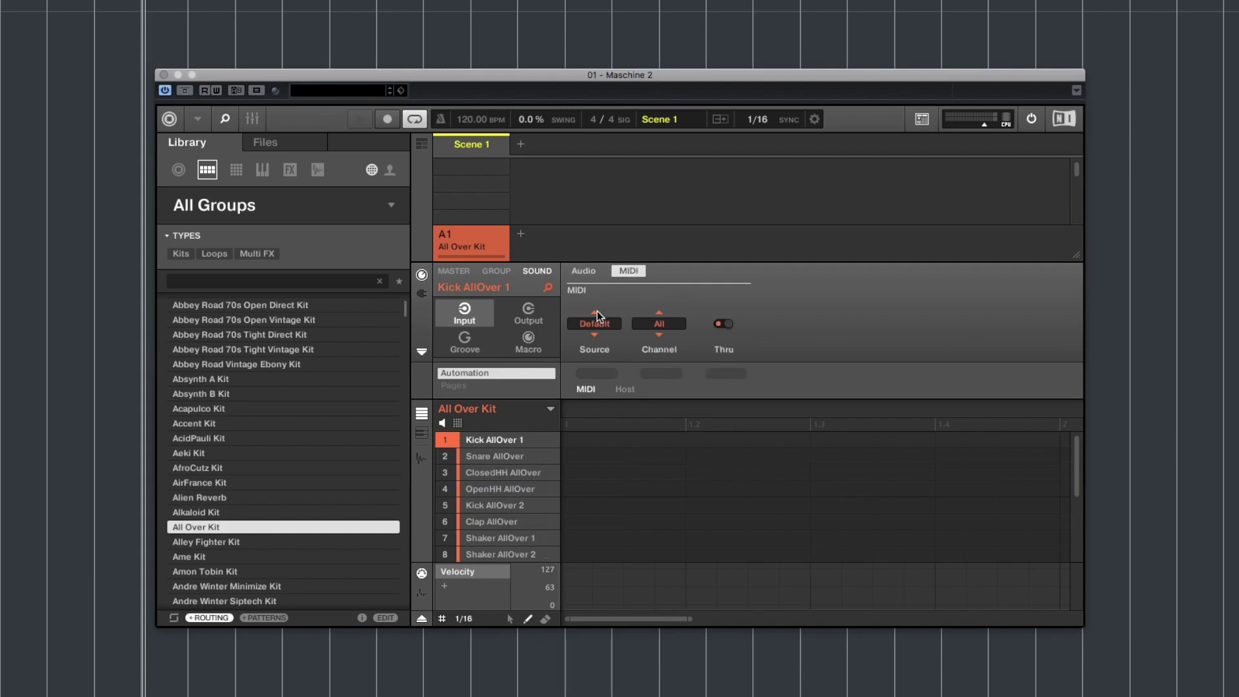
{"action": "left_click", "coordinate": [664, 324]}
{"action": "left_click", "coordinate": [673, 362]}
Route the Kick AllOver 1 sound's MIDI output destination to Host
{"action": "left_click", "coordinate": [529, 319]}
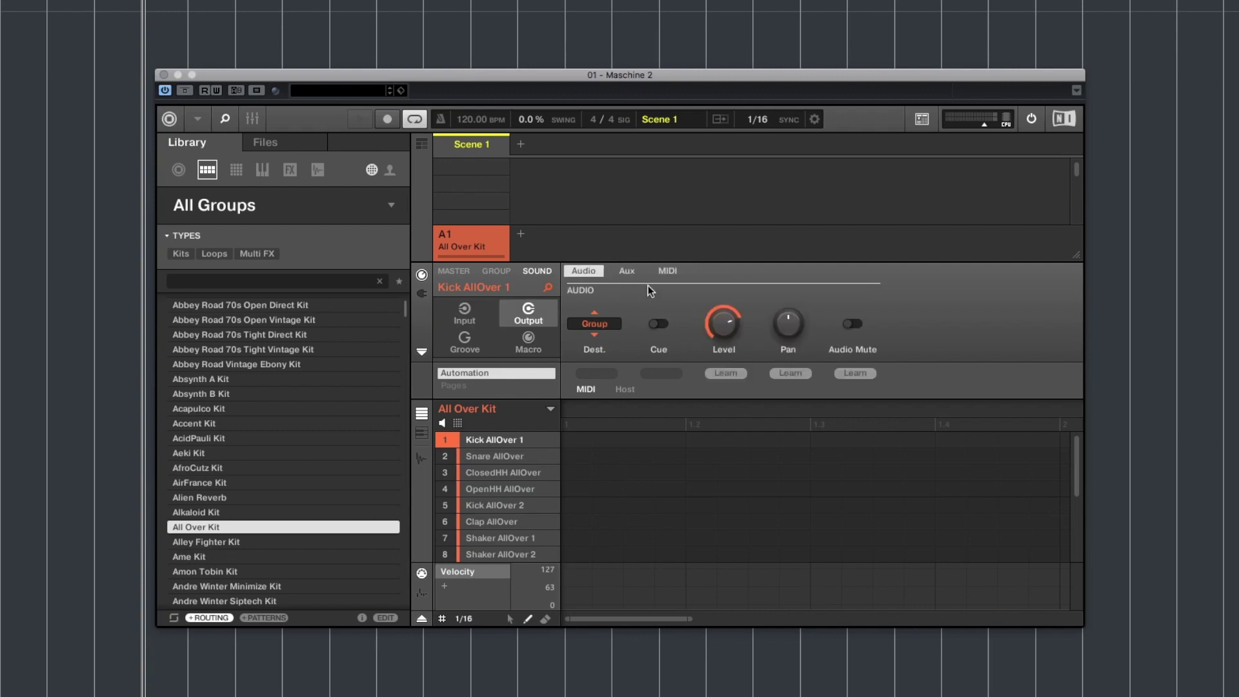
{"action": "left_click", "coordinate": [668, 271]}
{"action": "left_click", "coordinate": [606, 324]}
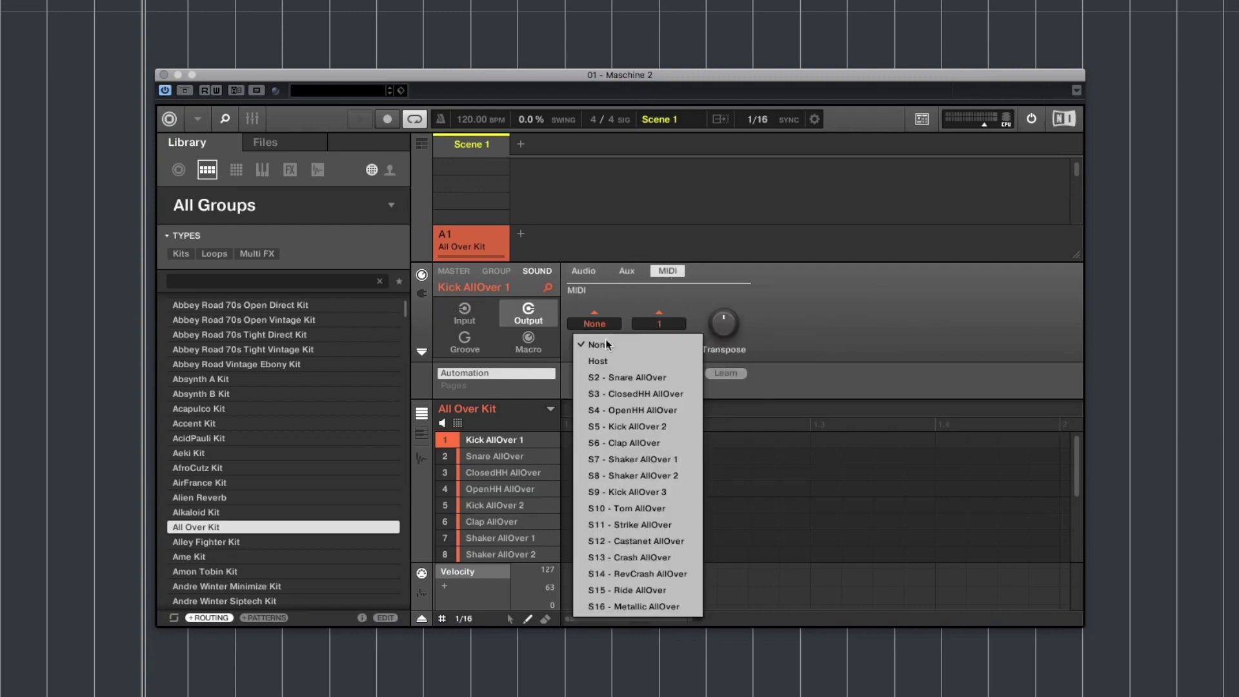
{"action": "left_click", "coordinate": [605, 359]}
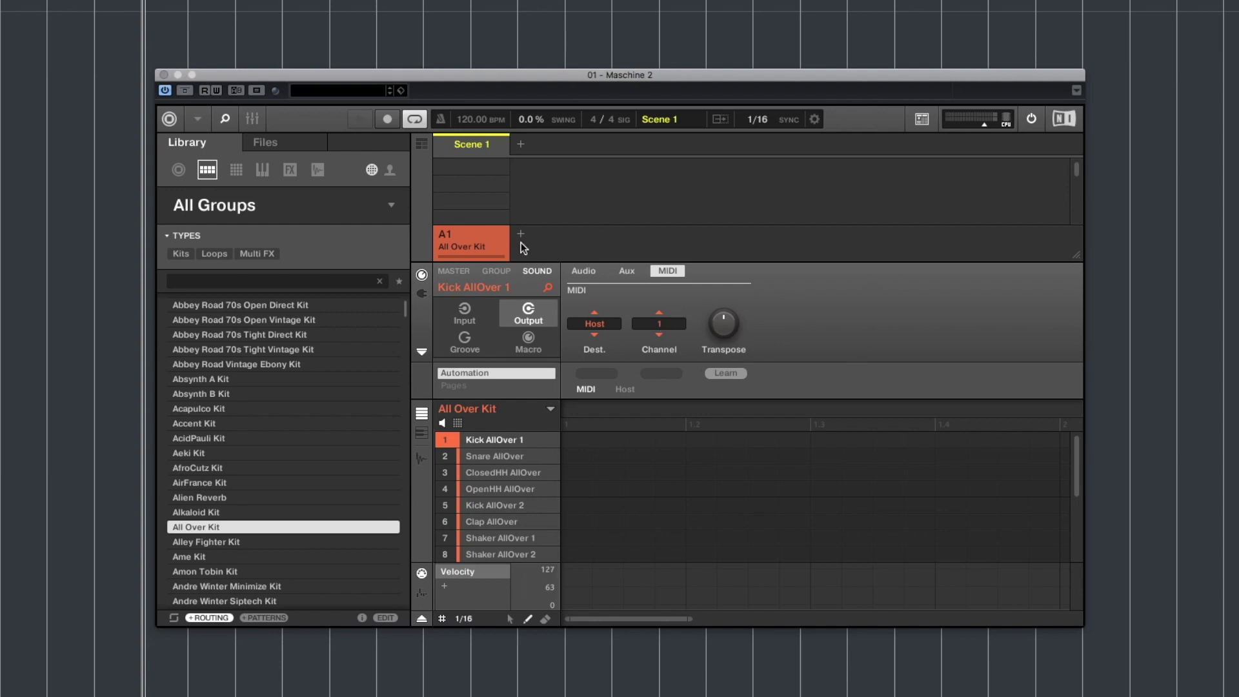
Apply Group MIDI Batch Setup > Sounds to MIDI Notes to group A1
{"action": "right_click", "coordinate": [466, 242]}
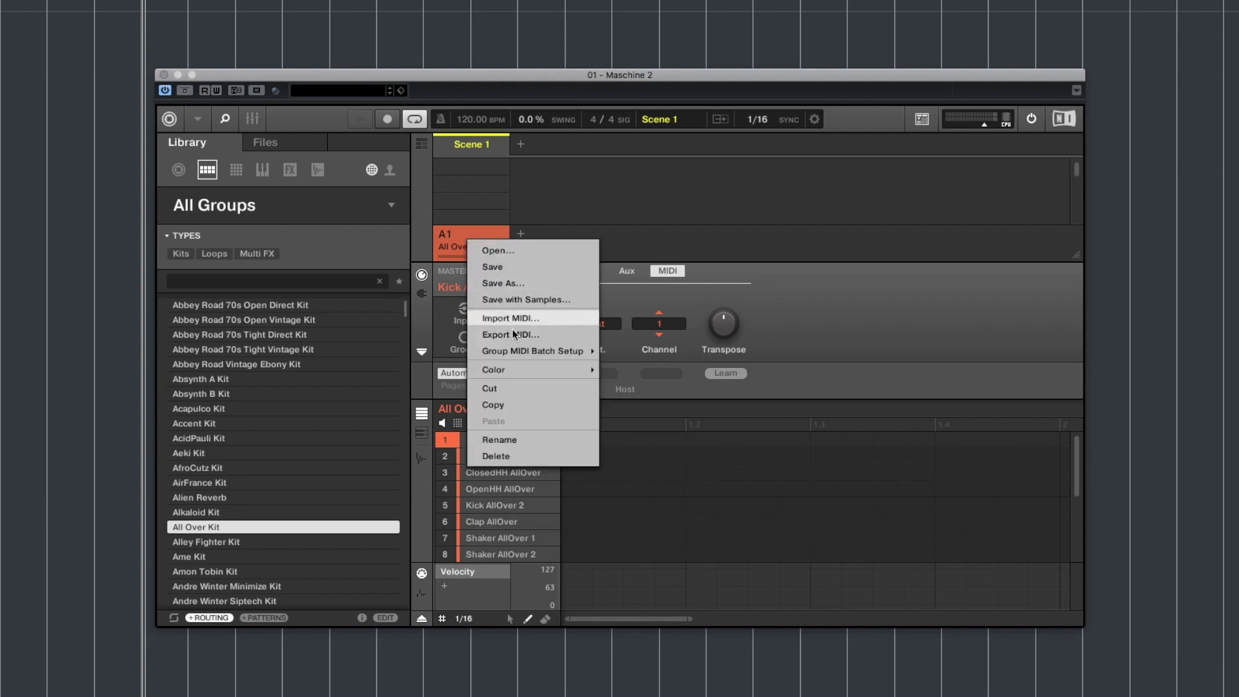
{"action": "mouse_move", "coordinate": [525, 350]}
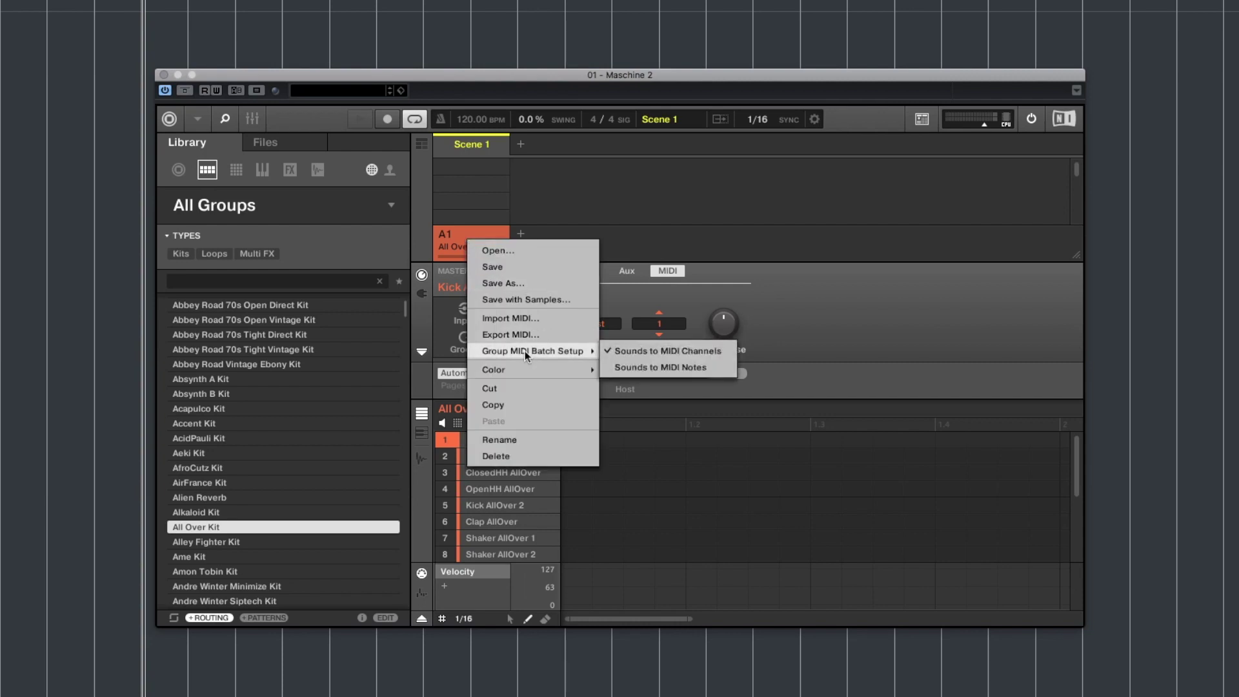
{"action": "left_click", "coordinate": [667, 367]}
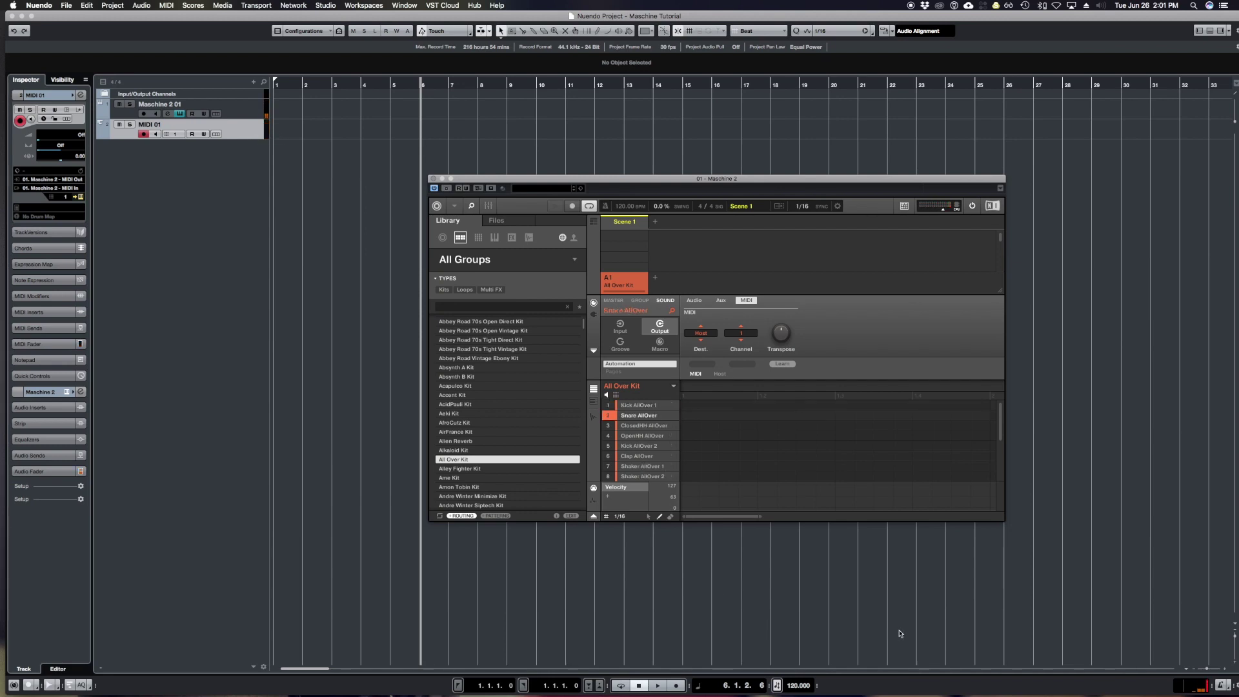
Set the project tempo to 90 and record Maschine's pattern onto the MIDI 01 track
{"action": "double_click", "coordinate": [798, 686]}
{"action": "type", "text": "90"}
{"action": "key", "text": "Return"}
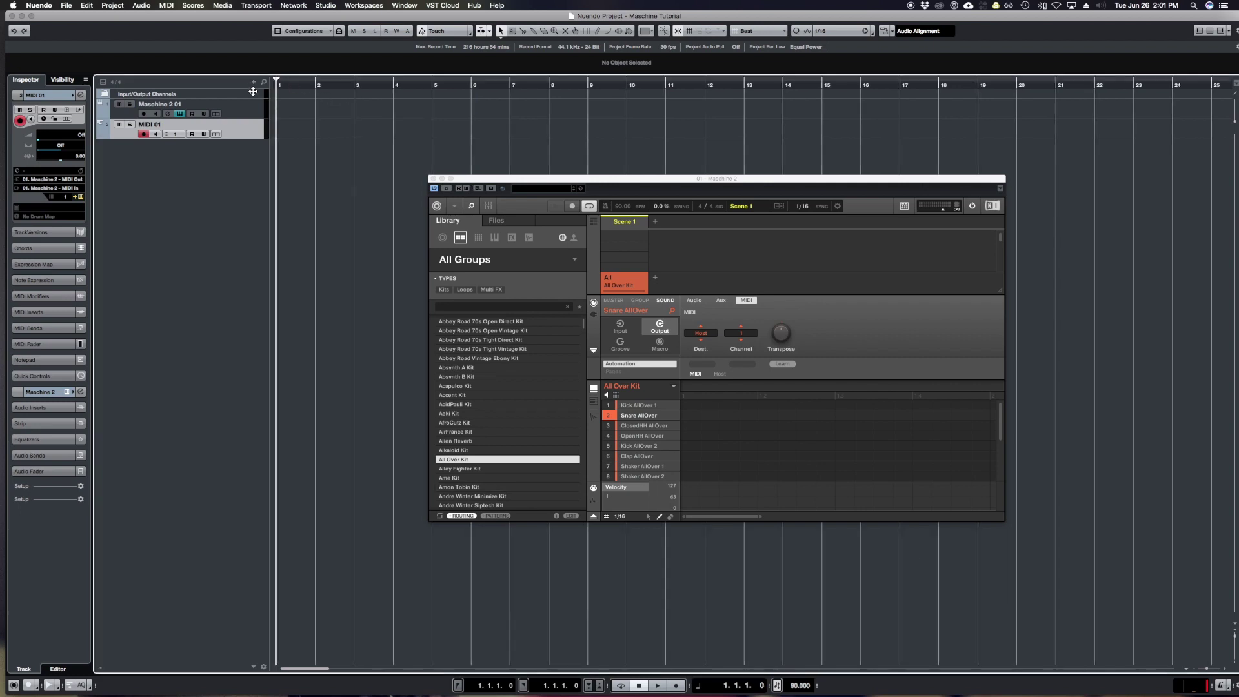
{"action": "key", "text": "KP_Multiply"}
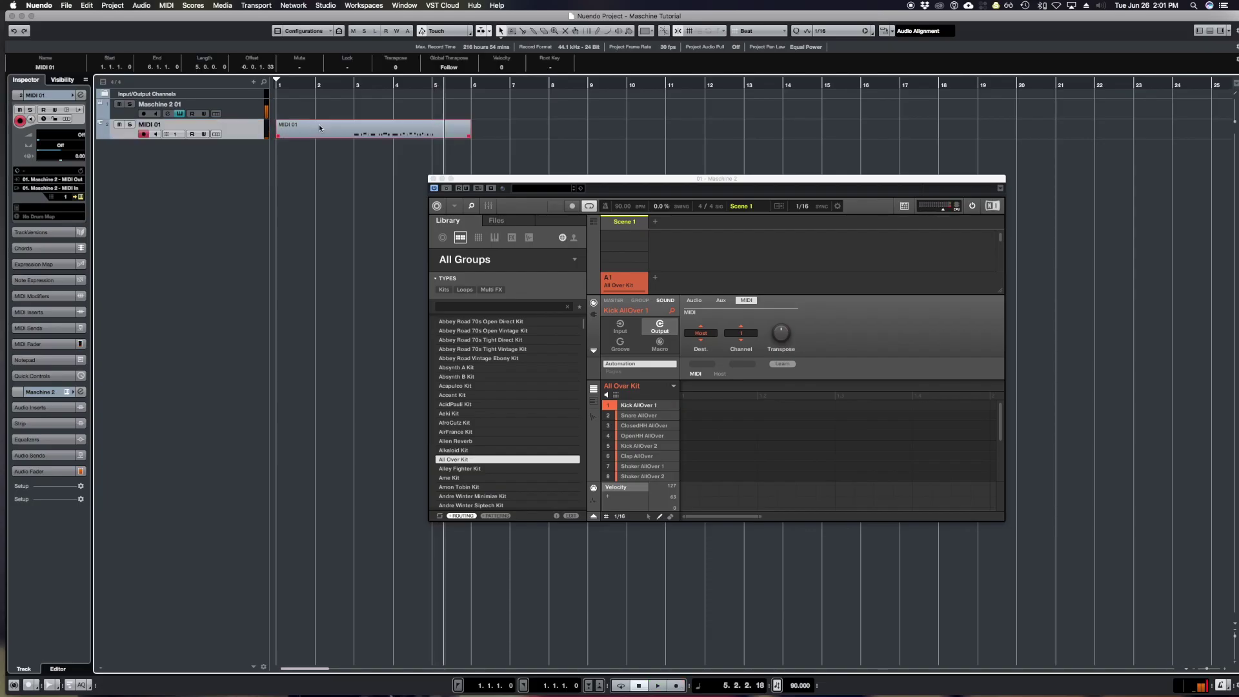
Rename the MIDI 01 track to KIT 1
{"action": "double_click", "coordinate": [194, 125]}
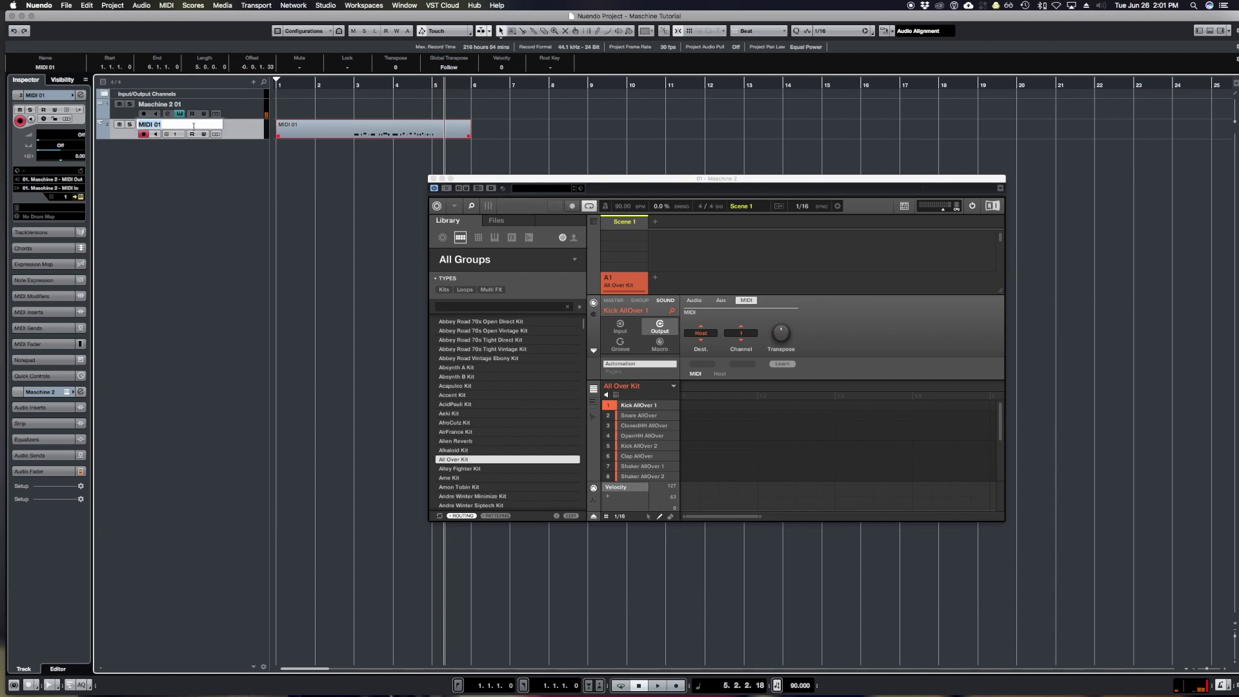
{"action": "type", "text": "KIT 1"}
{"action": "key", "text": "Return"}
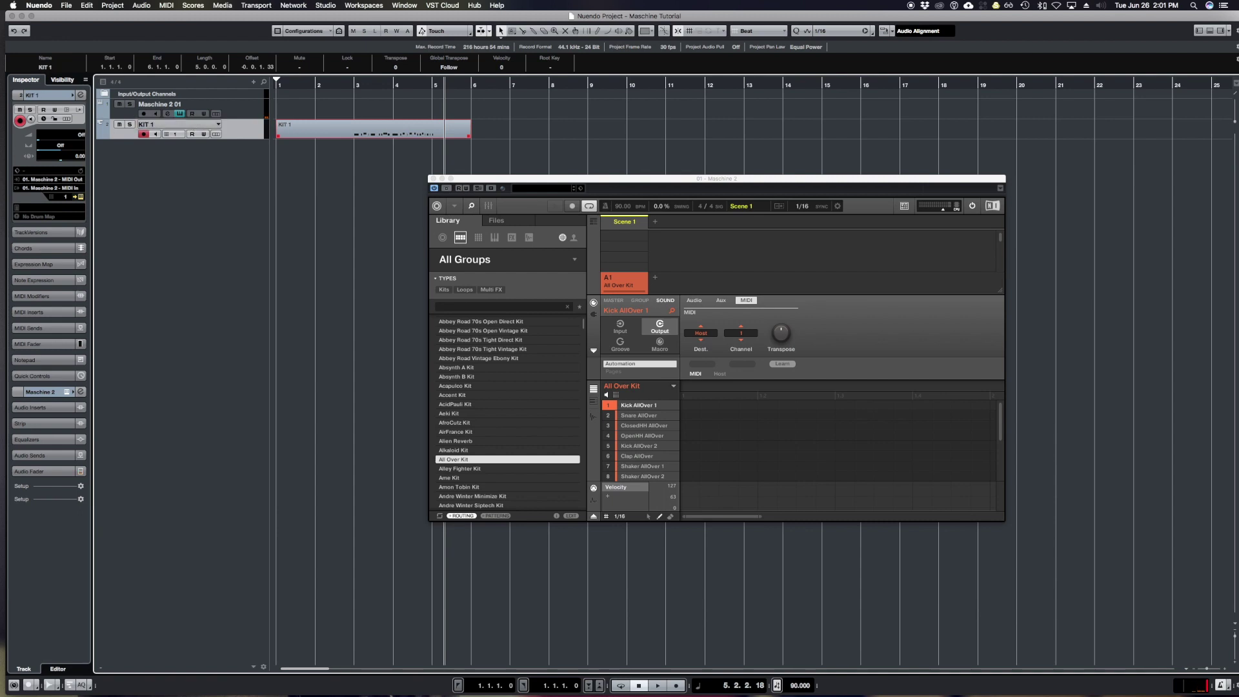
Open the KIT 1 part in the key editor and select its first two notes
{"action": "double_click", "coordinate": [386, 135]}
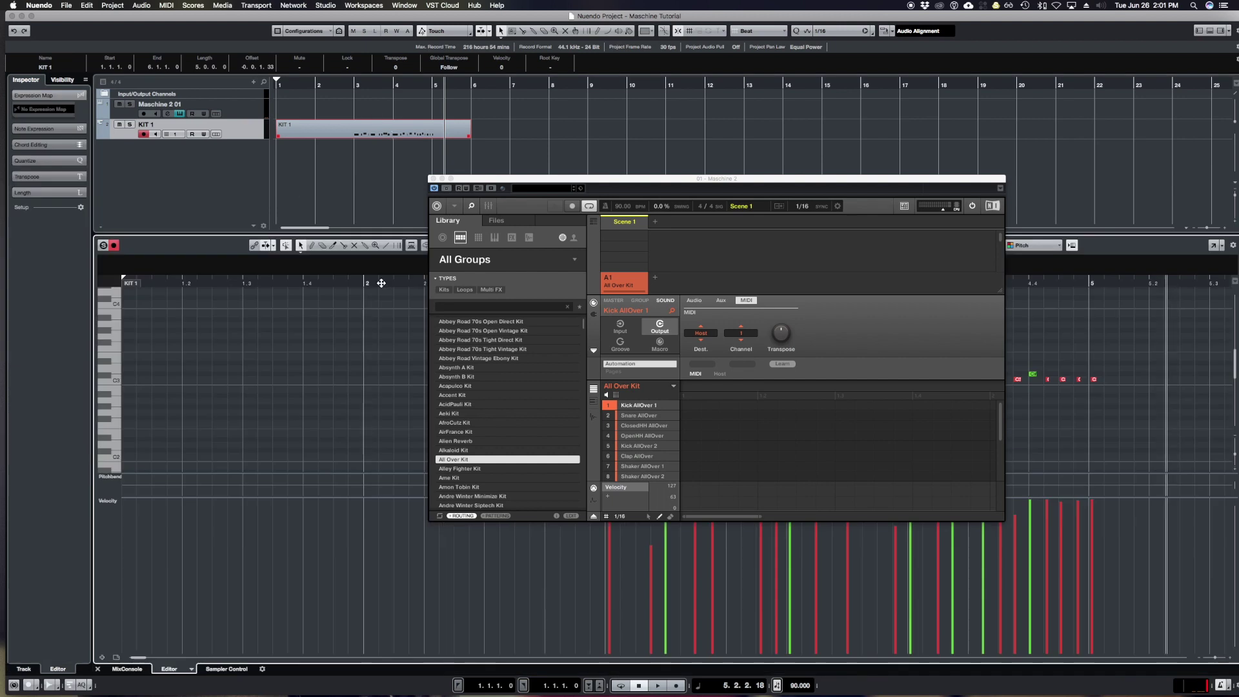
{"action": "left_click_drag", "start_coordinate": [551, 176], "coordinate": [677, 14]}
{"action": "left_click", "coordinate": [752, 435]}
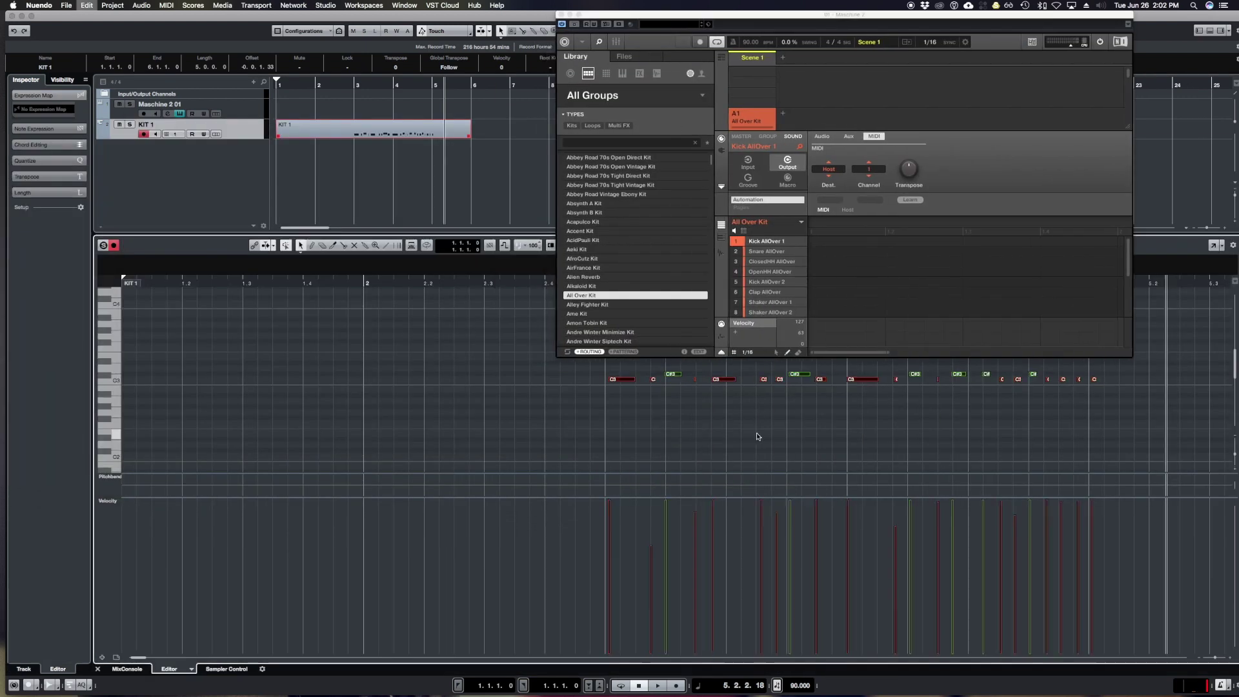
{"action": "key", "text": "super+a"}
{"action": "left_click_drag", "start_coordinate": [659, 416], "coordinate": [582, 368]}
Play back the part to audition the recorded notes
{"action": "key", "text": "space"}
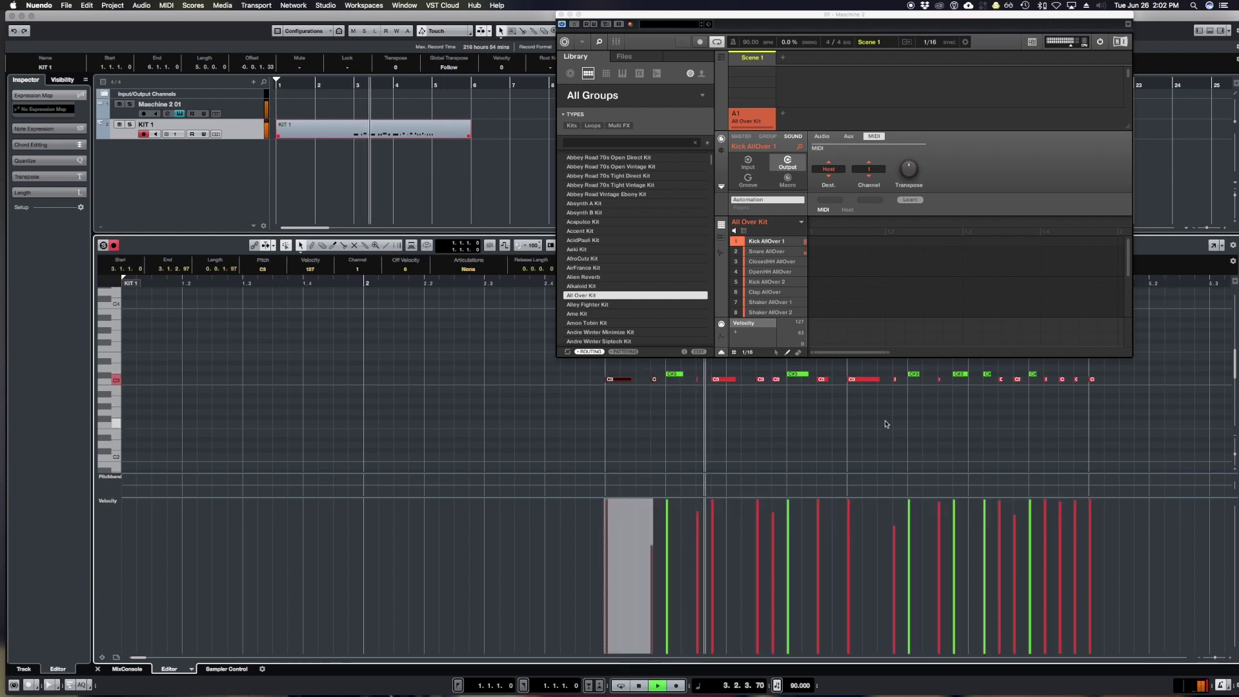
{"action": "scroll", "coordinate": [890, 417], "scroll_direction": "right", "scroll_amount": 3}
{"action": "scroll", "coordinate": [889, 416], "scroll_direction": "up", "scroll_amount": 2}
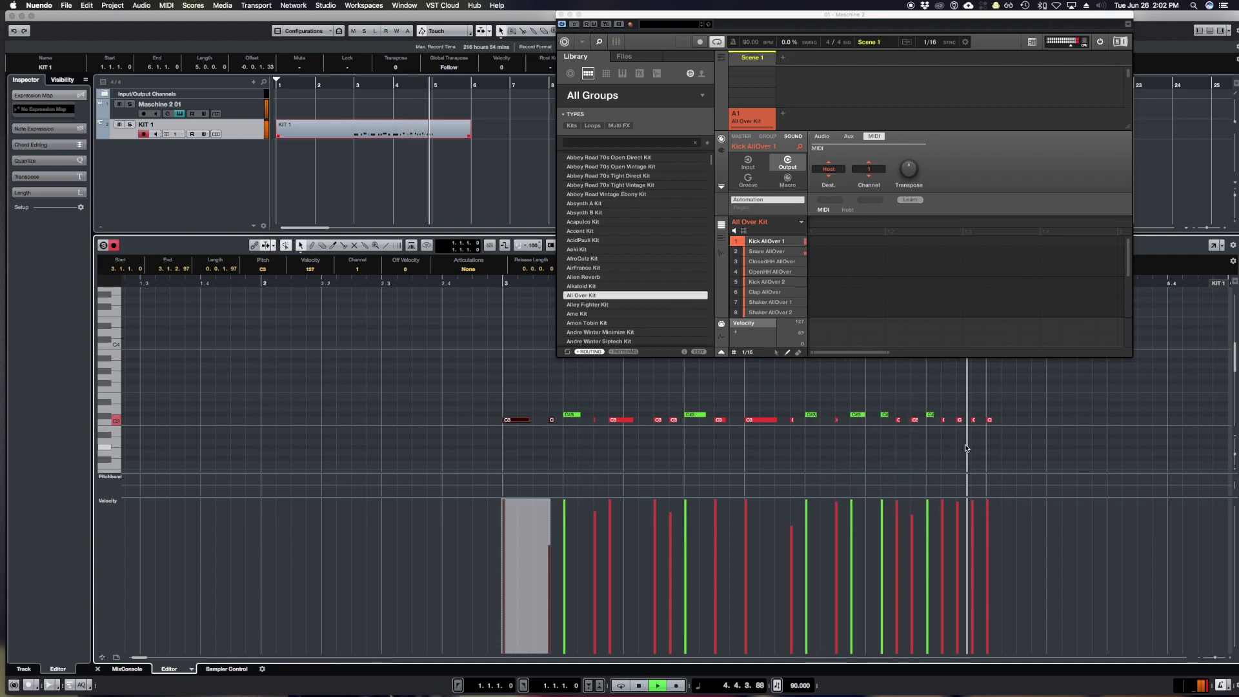
{"action": "key", "text": "space"}
Lower one note's velocity to 104, then trim the KIT 1 part to begin at bar 3
{"action": "mouse_move", "coordinate": [944, 510]}
{"action": "left_mouse_down"}
{"action": "mouse_move", "coordinate": [991, 607]}
{"action": "mouse_move", "coordinate": [943, 517]}
{"action": "mouse_move", "coordinate": [995, 510]}
{"action": "left_mouse_up"}
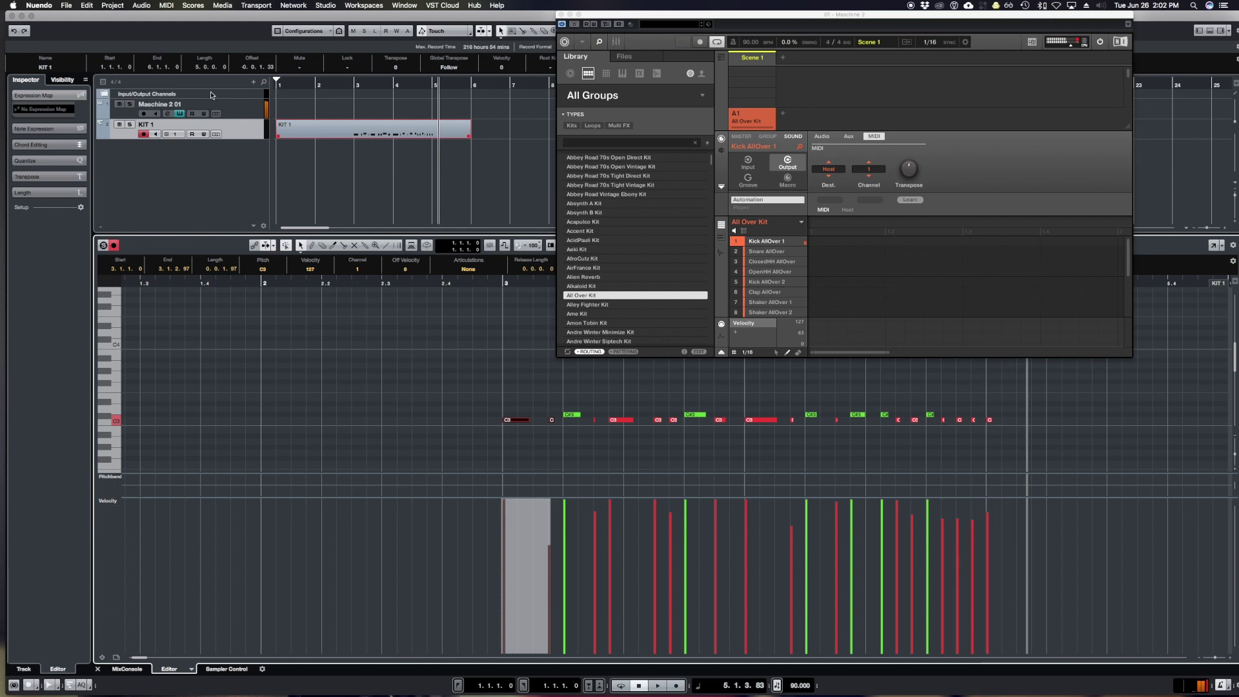
{"action": "key", "text": "super+e"}
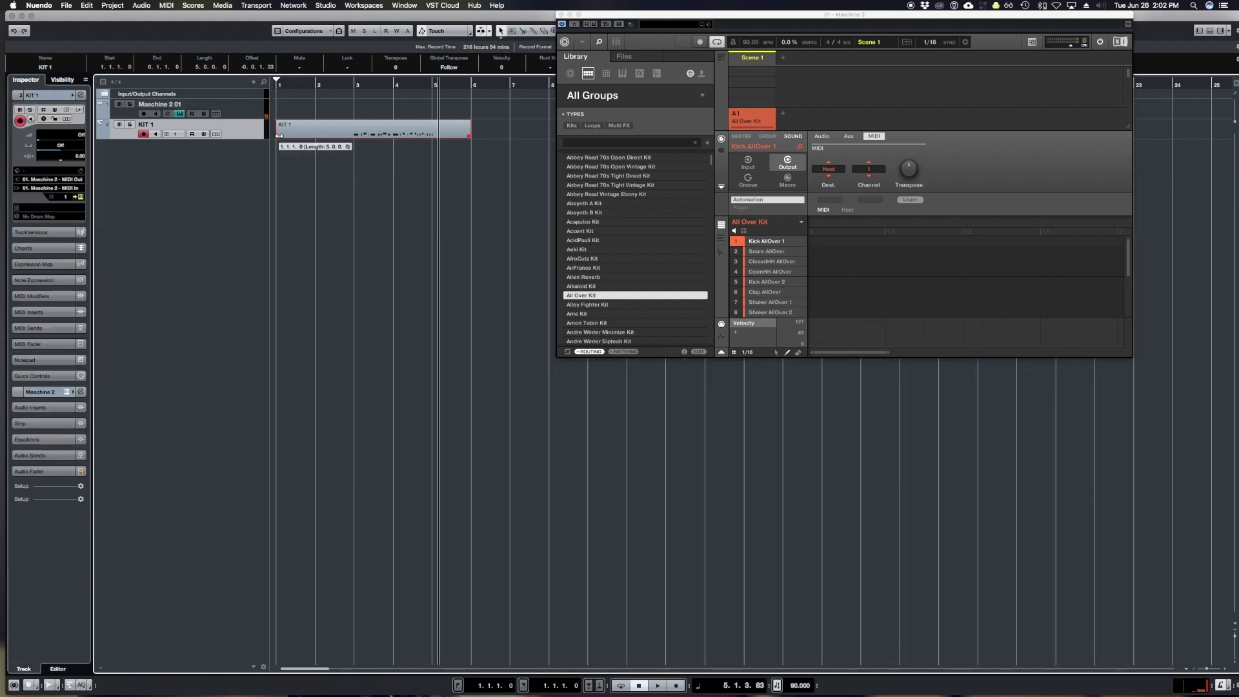
{"action": "left_click_drag", "start_coordinate": [284, 139], "coordinate": [355, 138]}
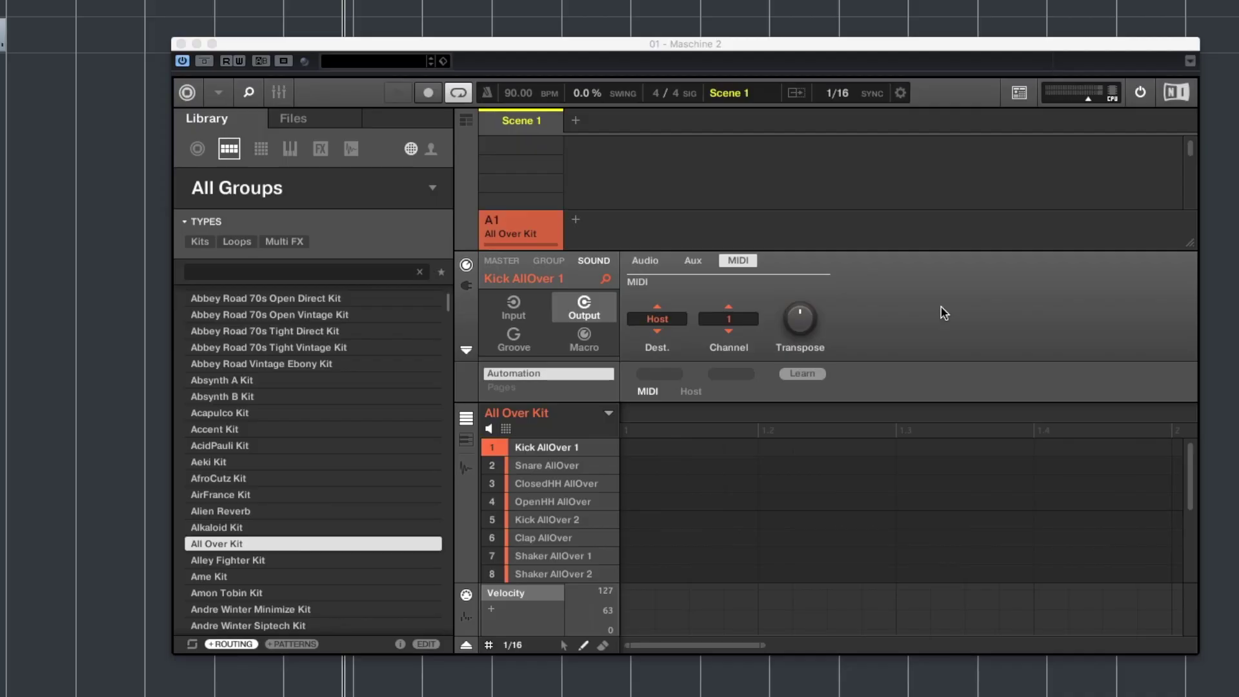
Save group A1 as 'Default Kit Cubase' and list the user library's saved items
{"action": "right_click", "coordinate": [530, 221]}
{"action": "left_click", "coordinate": [559, 250]}
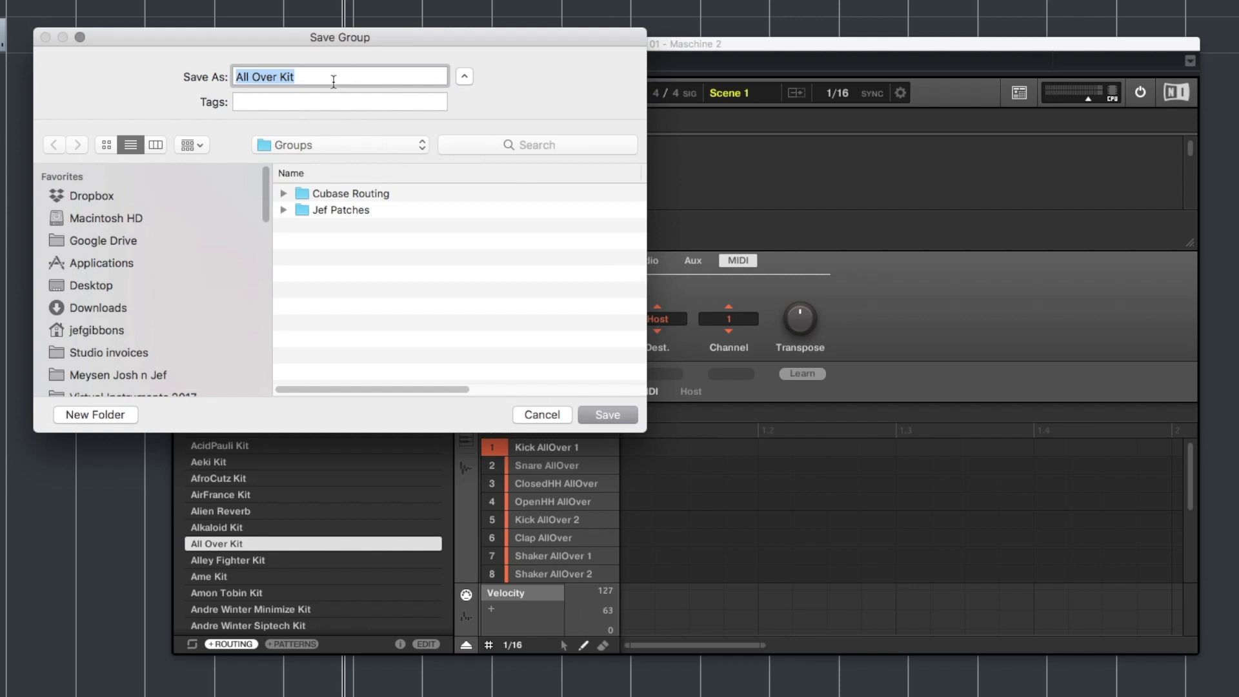
{"action": "type", "text": "De"}
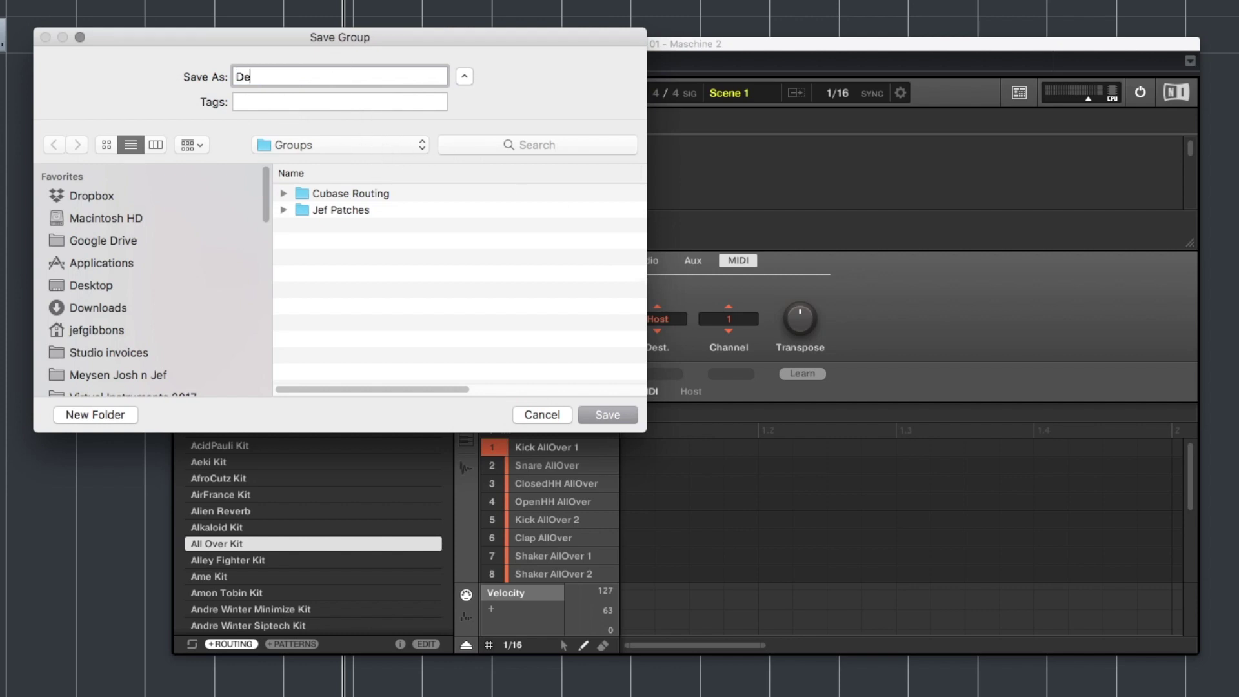
{"action": "type", "text": "fault Kit Cubase"}
{"action": "key", "text": "Return"}
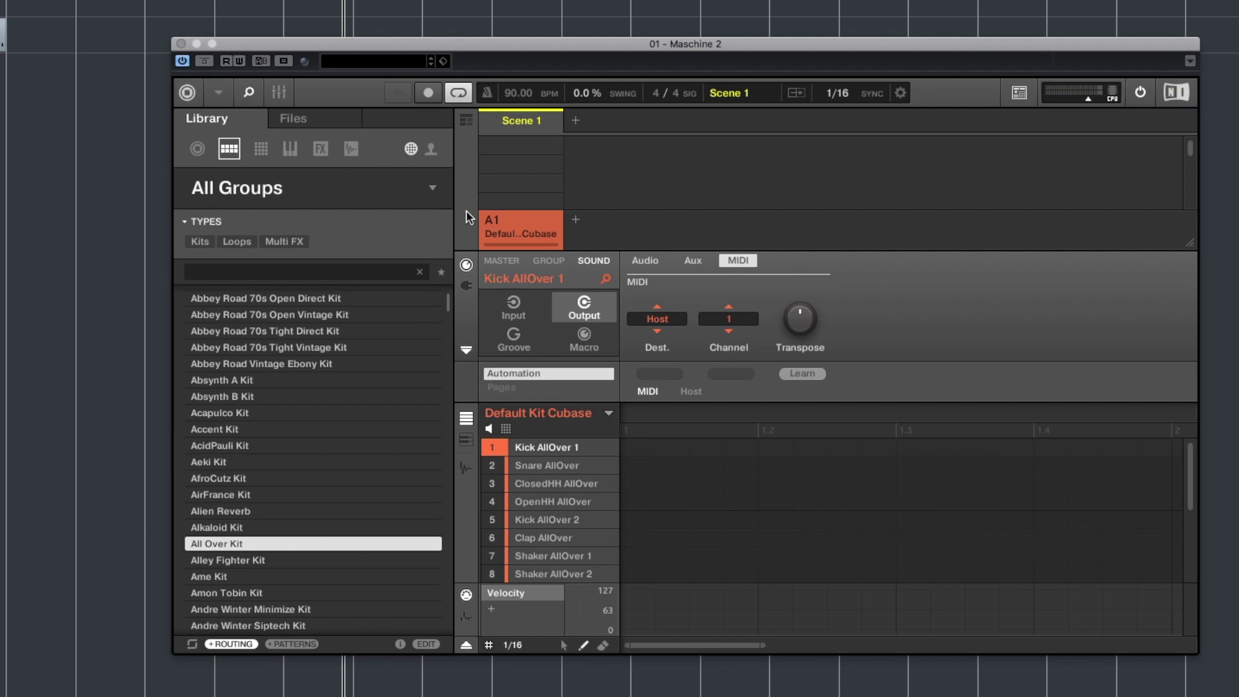
{"action": "left_click", "coordinate": [431, 150]}
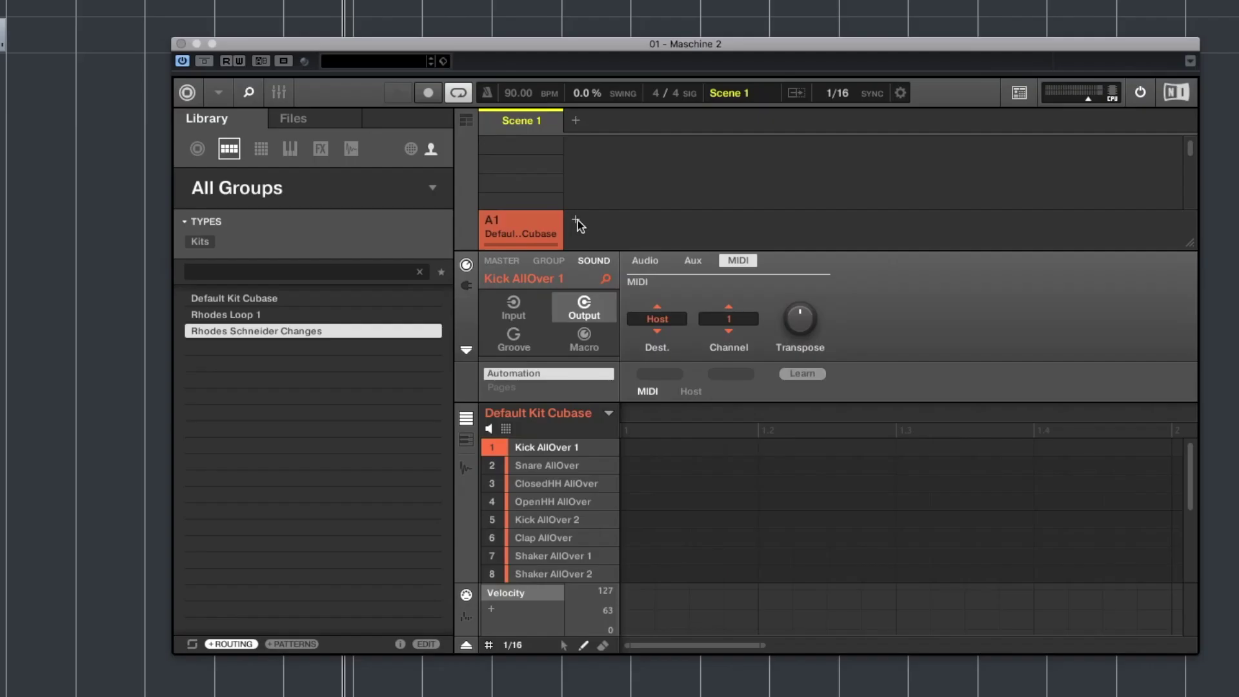
Create group B1 with Default Kit Cubase, show its MIDI input routing, then list factory kits
{"action": "left_click", "coordinate": [690, 43]}
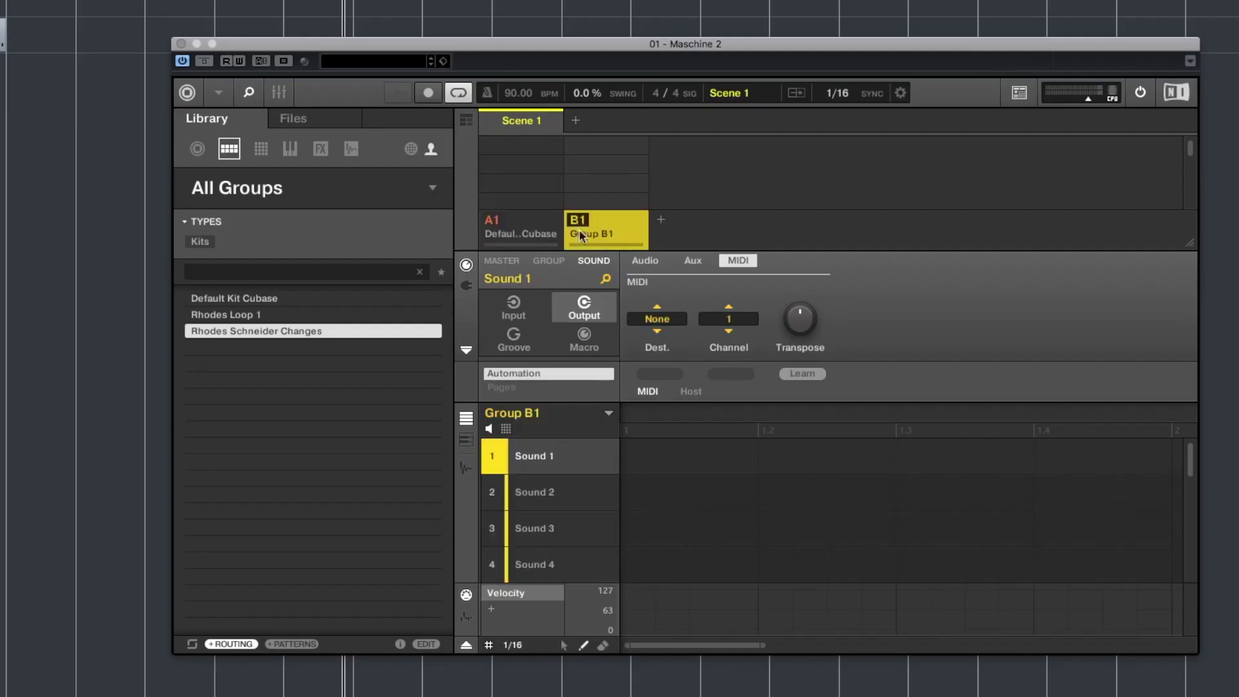
{"action": "double_click", "coordinate": [249, 301]}
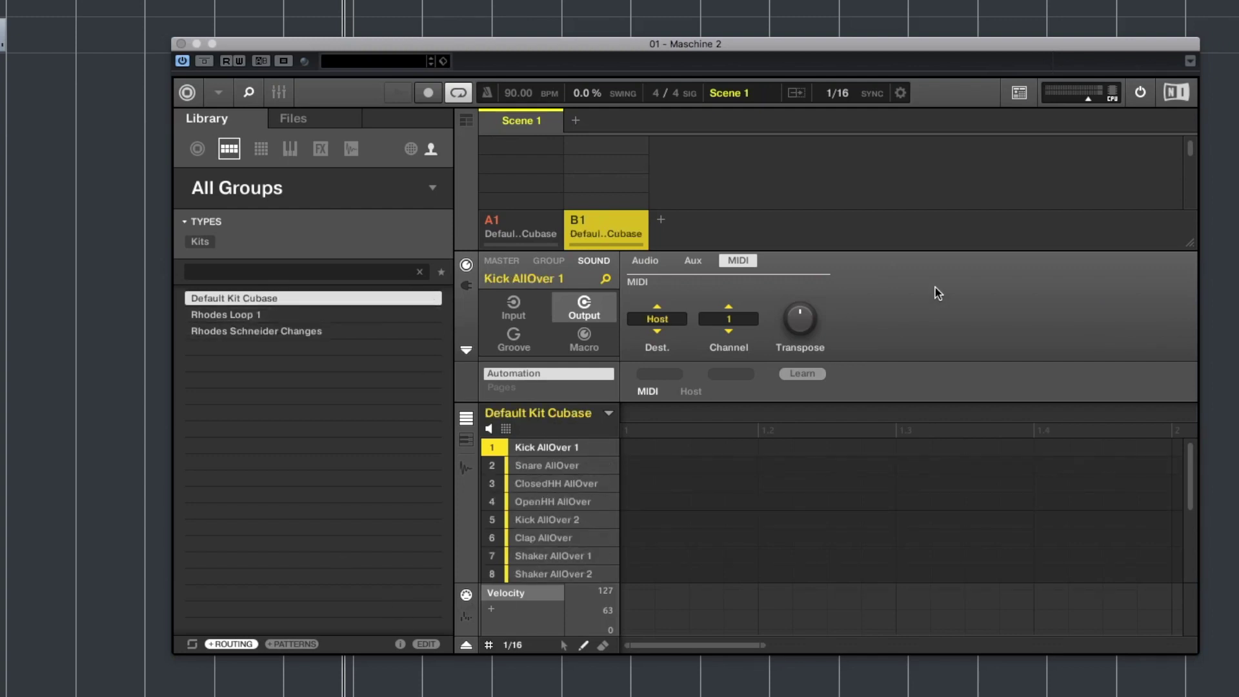
{"action": "left_click", "coordinate": [515, 305]}
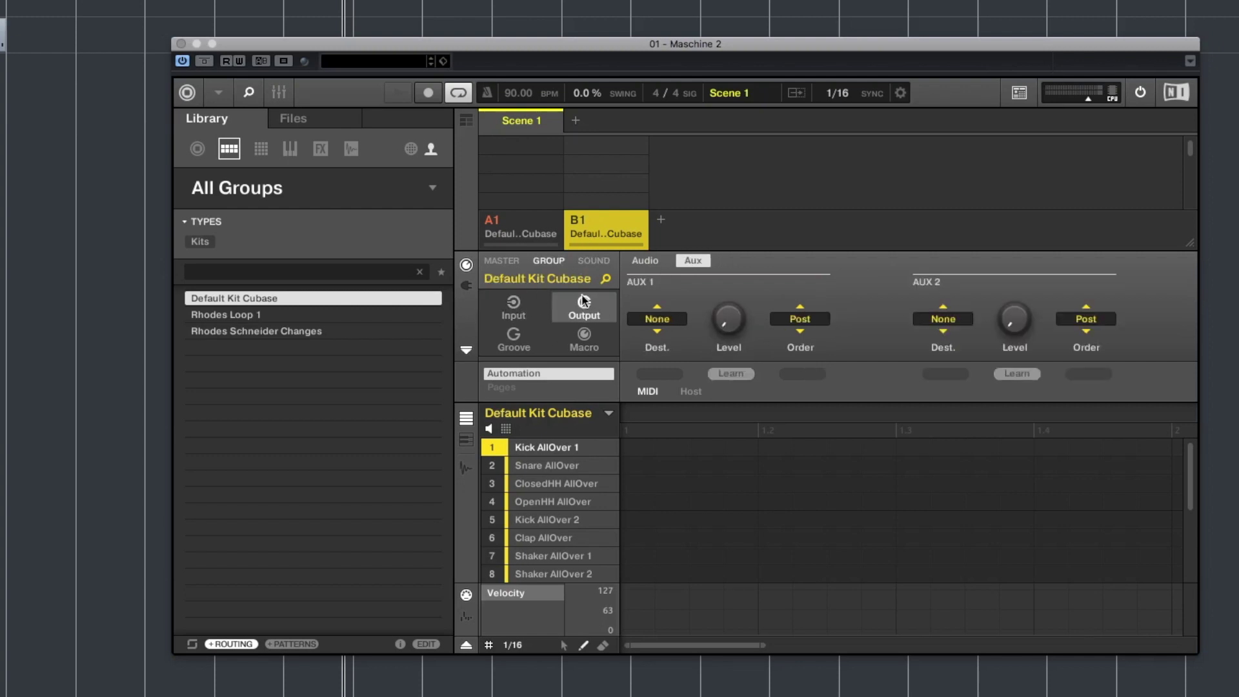
{"action": "left_click", "coordinate": [514, 306]}
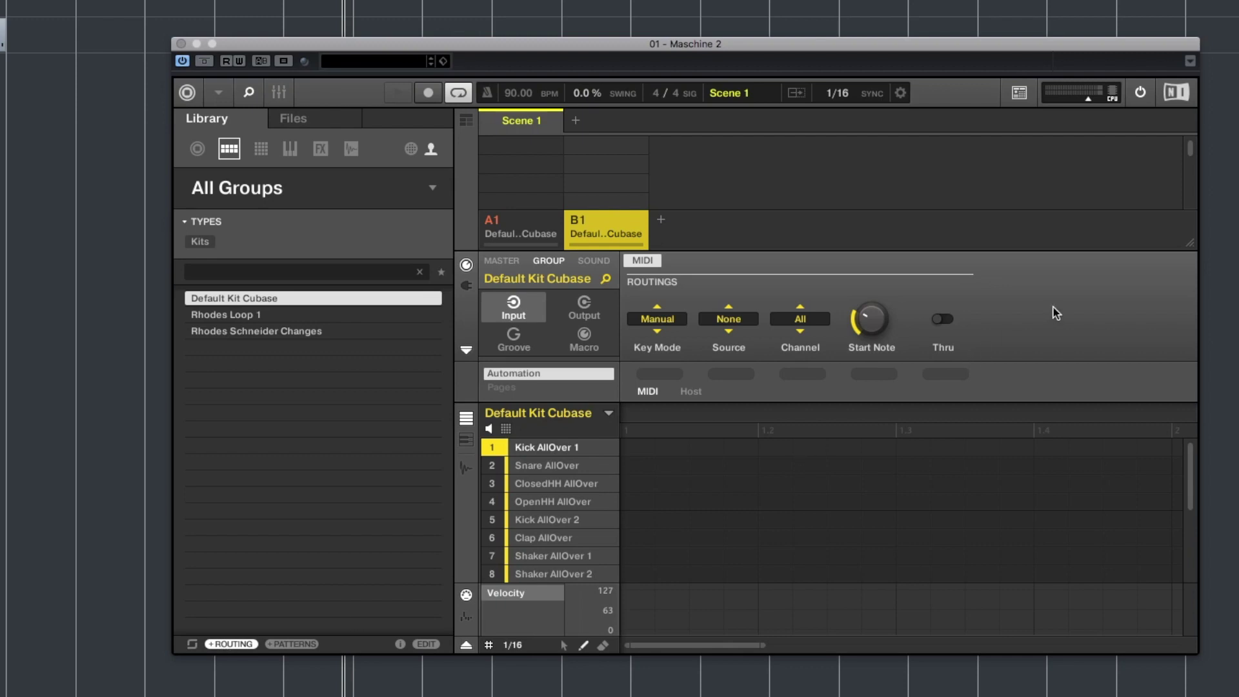
{"action": "left_click", "coordinate": [410, 150]}
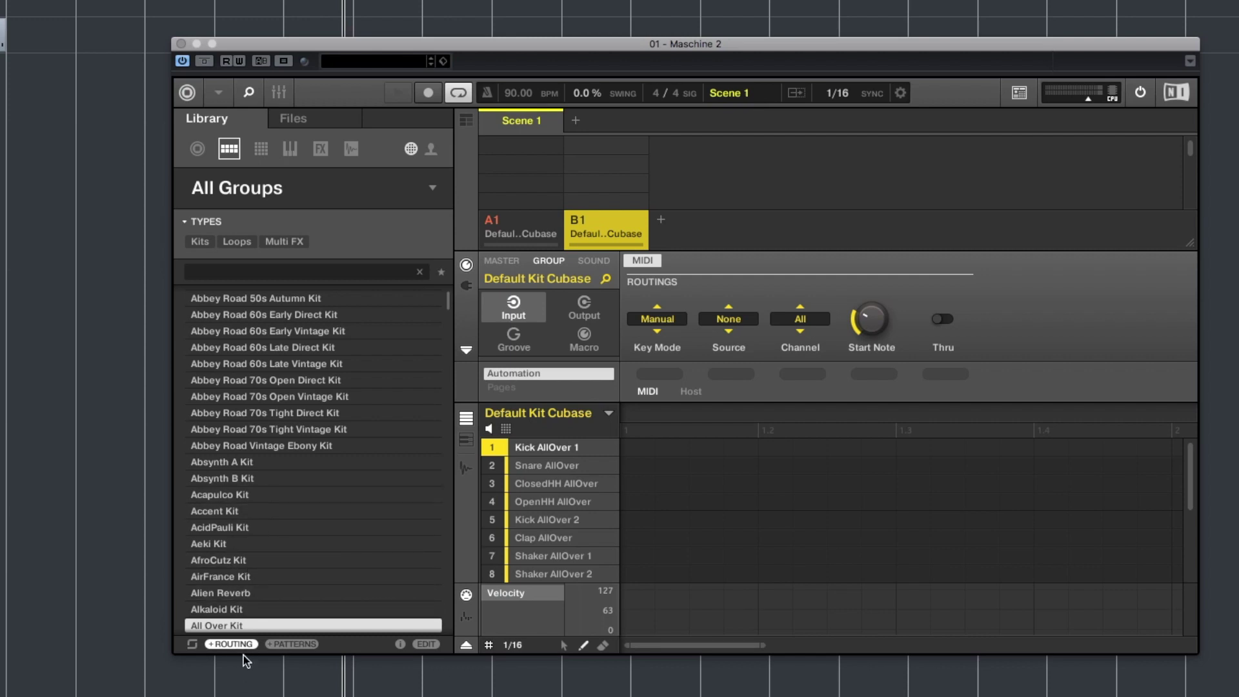
Load the 909 Kit into group B1
{"action": "left_click", "coordinate": [303, 494]}
{"action": "scroll", "coordinate": [337, 557], "scroll_direction": "up", "scroll_amount": 4}
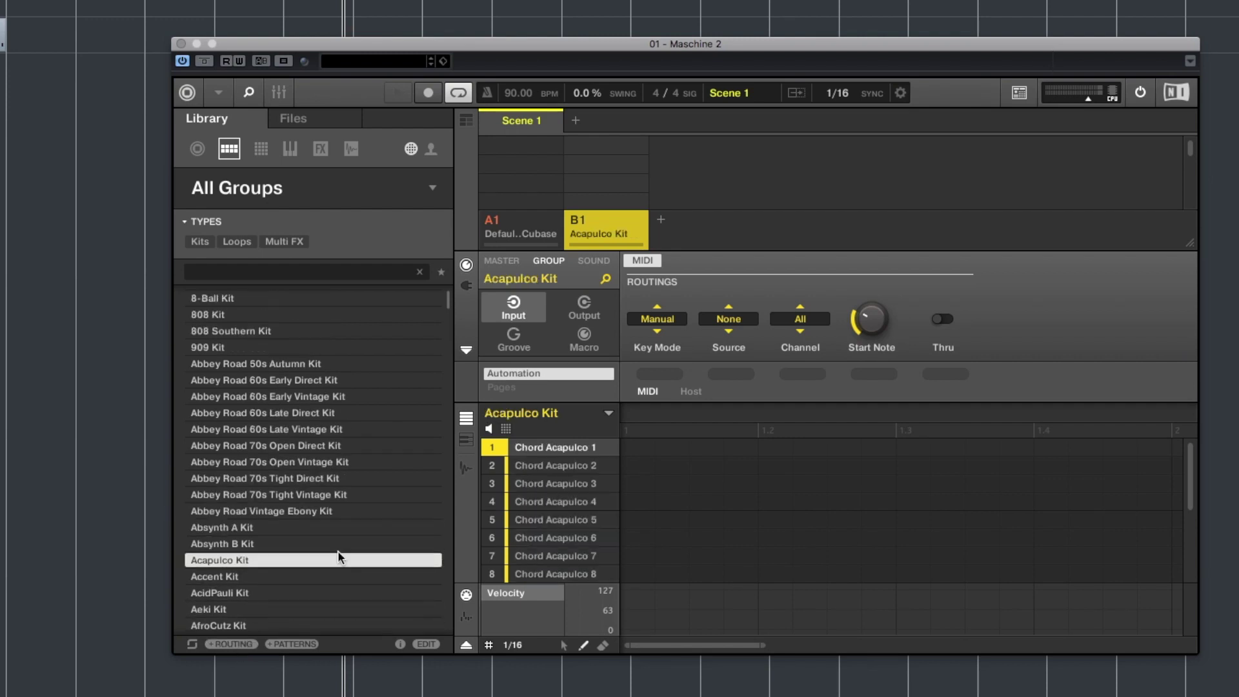
{"action": "left_click", "coordinate": [236, 348]}
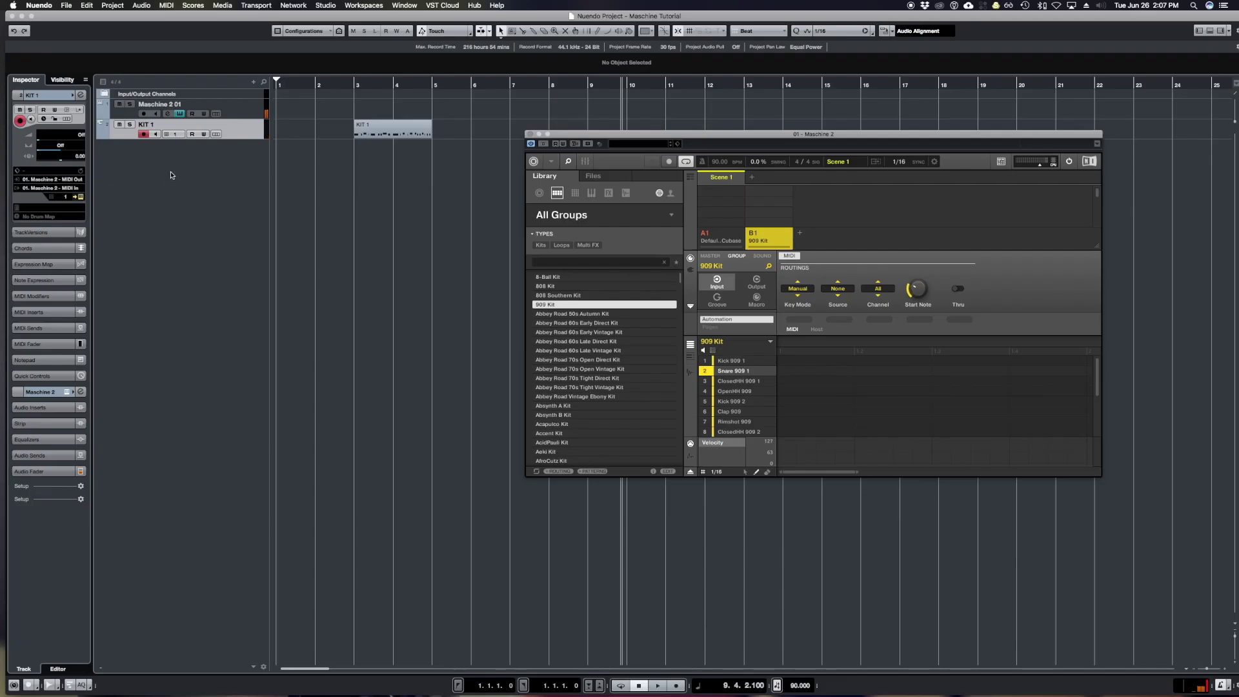
Add a Nuendo MIDI 01 track with its MIDI input set to Maschine 2
{"action": "double_click", "coordinate": [173, 178]}
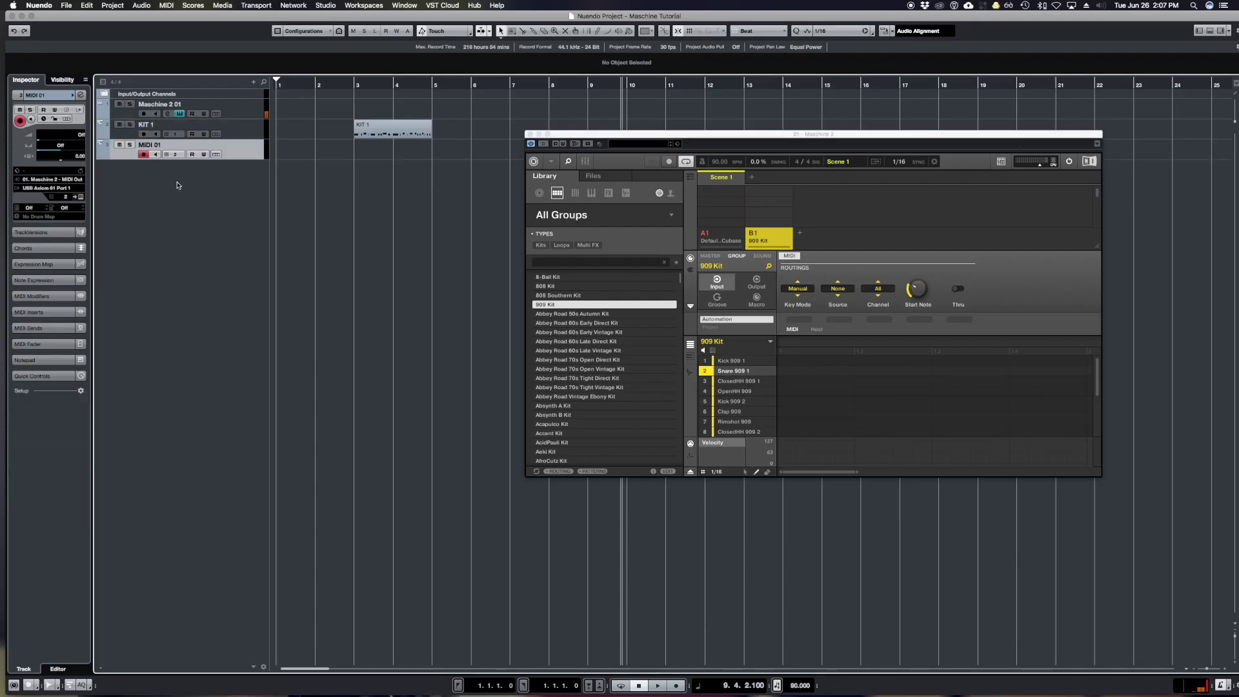
{"action": "left_click", "coordinate": [56, 188]}
{"action": "left_click", "coordinate": [88, 236]}
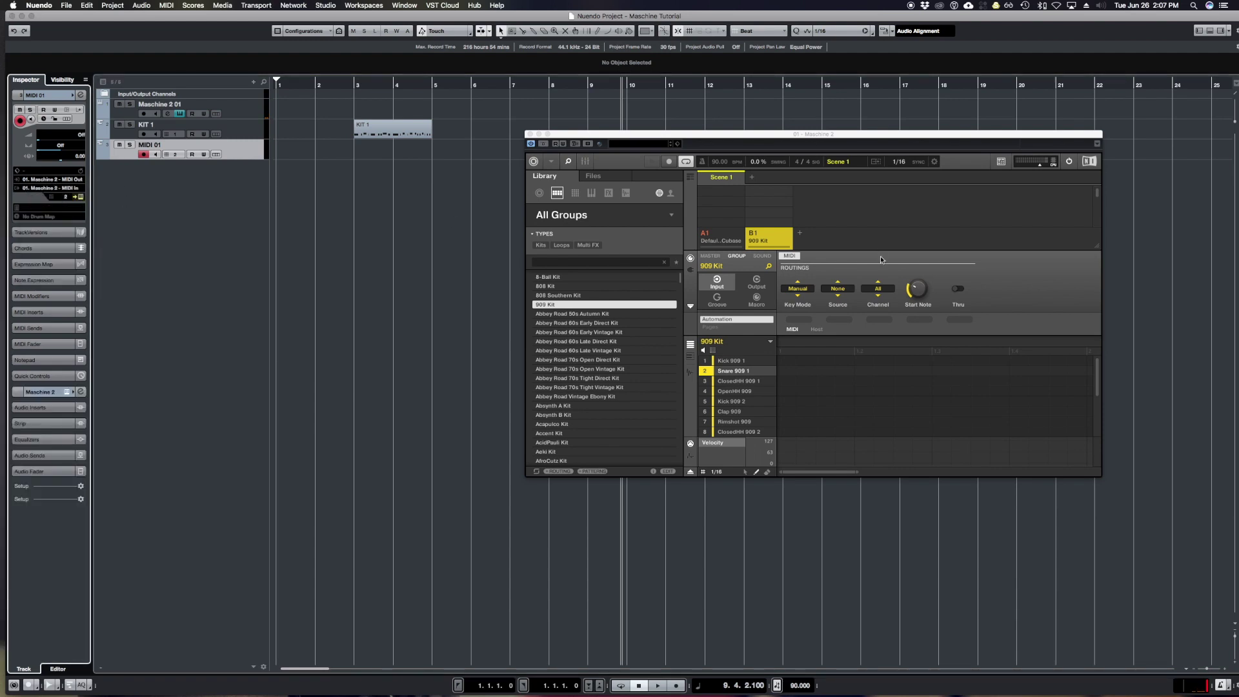
{"action": "left_click", "coordinate": [1064, 281]}
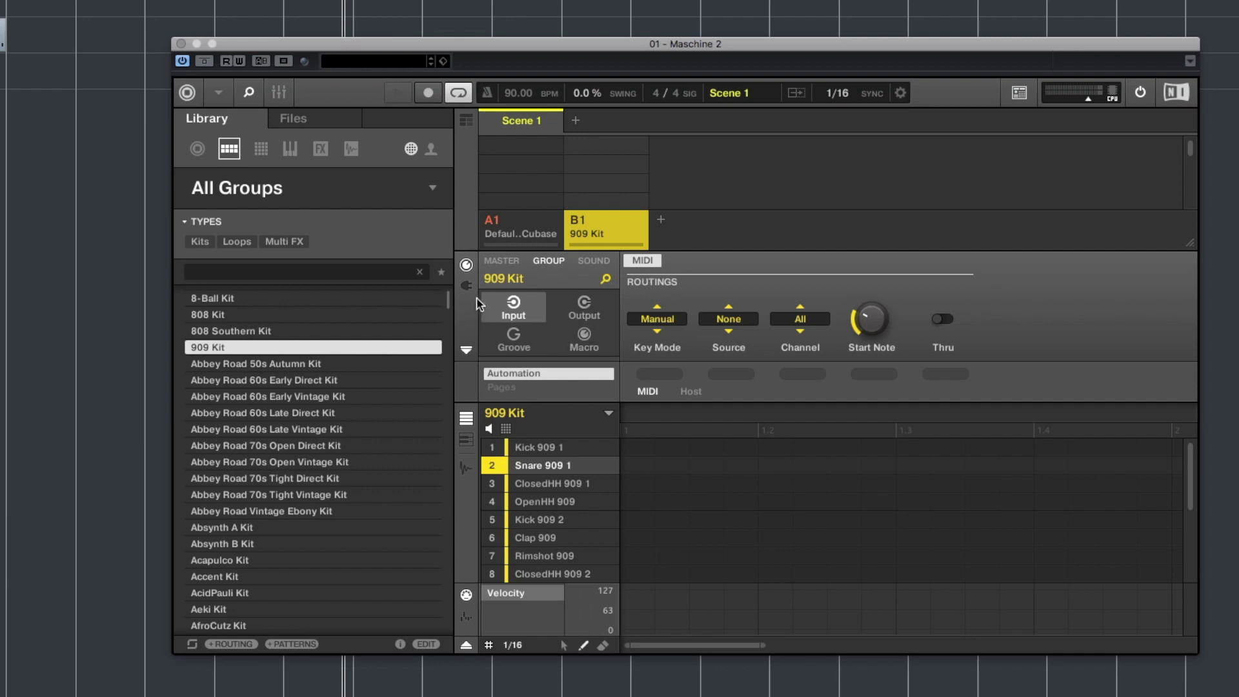
Set the 909 Kit group's MIDI input channel to 2 and select Snare 909 1
{"action": "left_click", "coordinate": [802, 321]}
{"action": "left_click", "coordinate": [801, 366]}
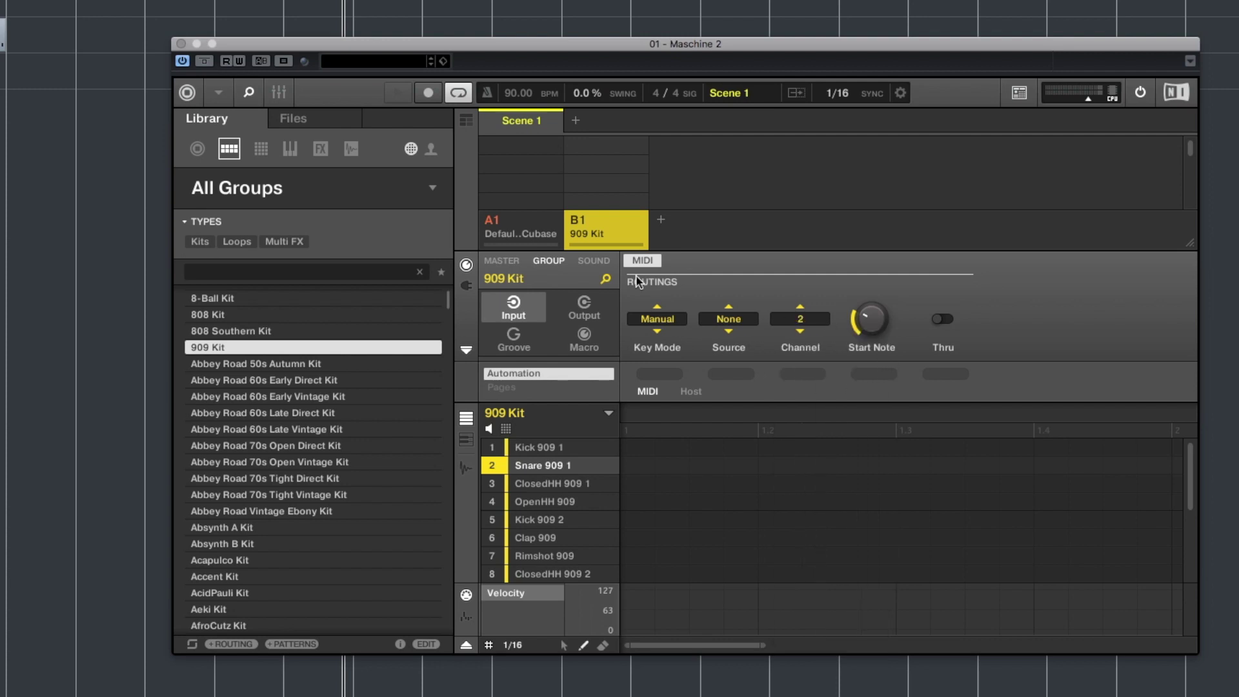
{"action": "left_click", "coordinate": [597, 261]}
{"action": "left_click", "coordinate": [542, 465]}
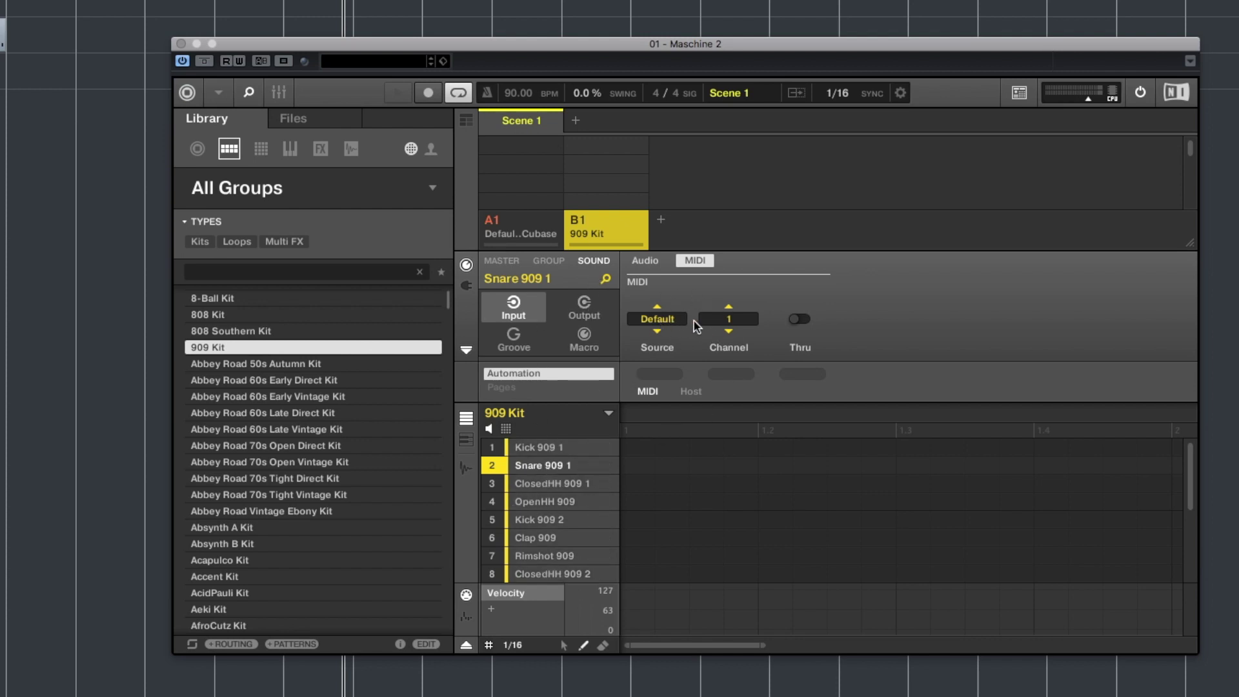
Set Snare 909 1's MIDI input and output channels to 2
{"action": "left_click", "coordinate": [747, 321]}
{"action": "left_click", "coordinate": [744, 378]}
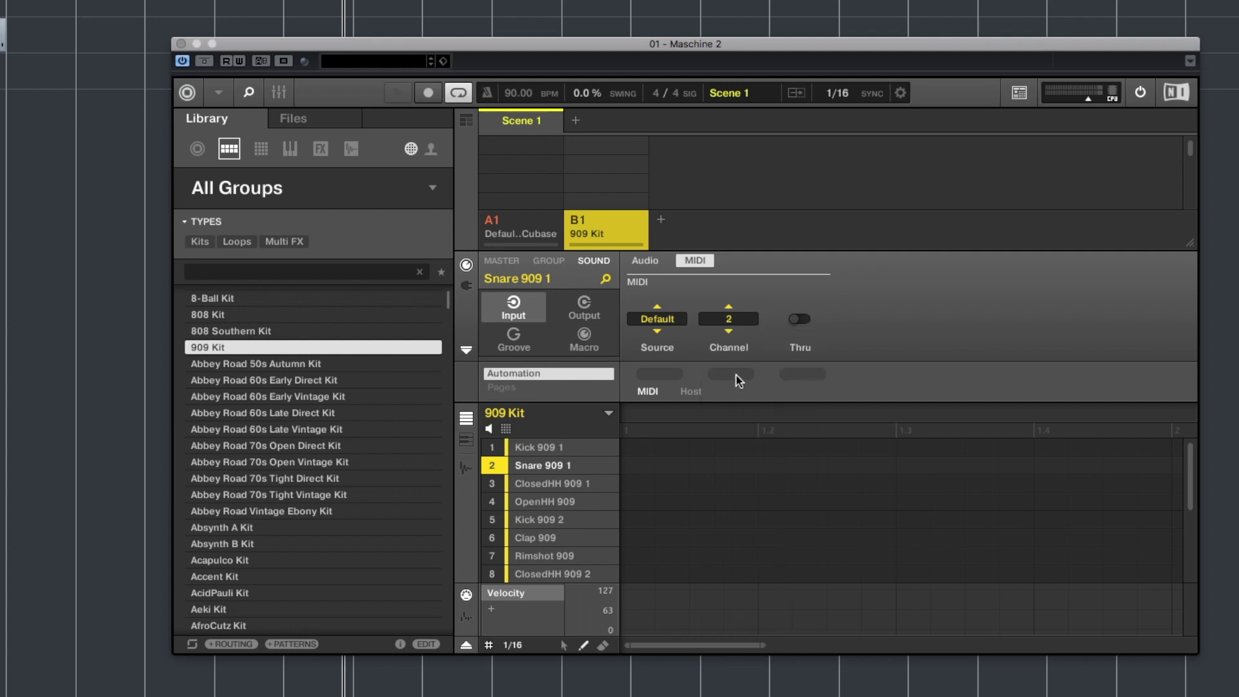
{"action": "left_click", "coordinate": [587, 315]}
{"action": "left_click", "coordinate": [730, 323]}
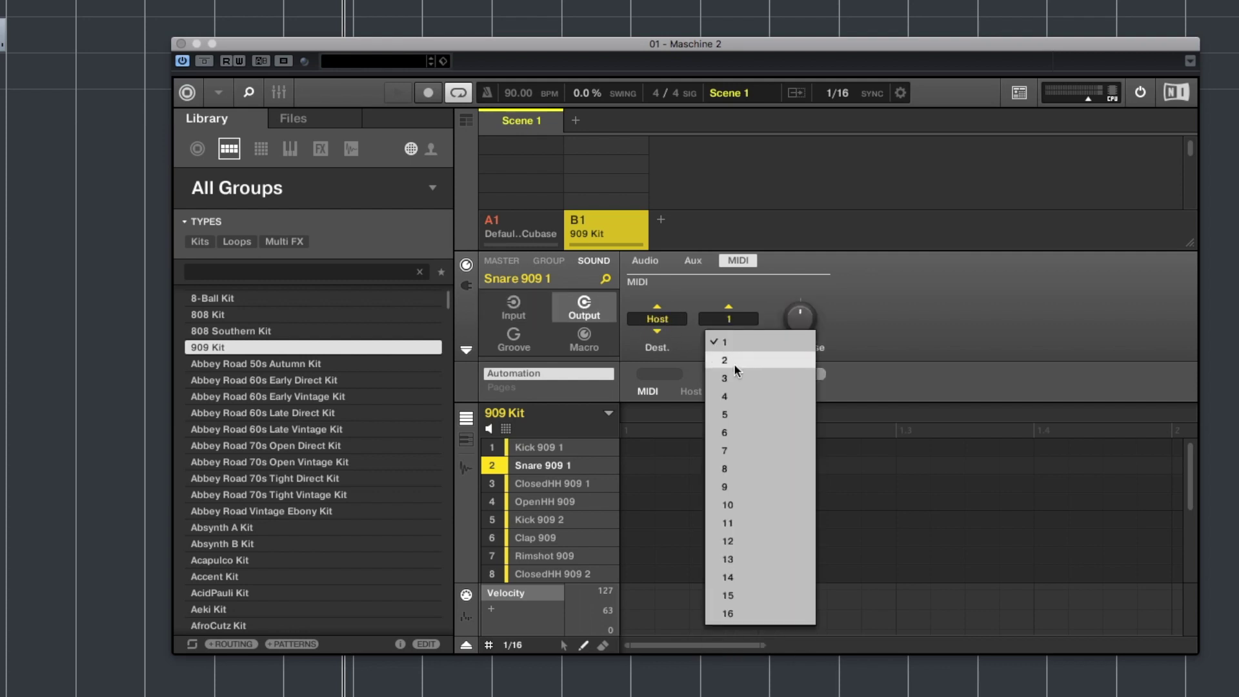
{"action": "left_click", "coordinate": [734, 363]}
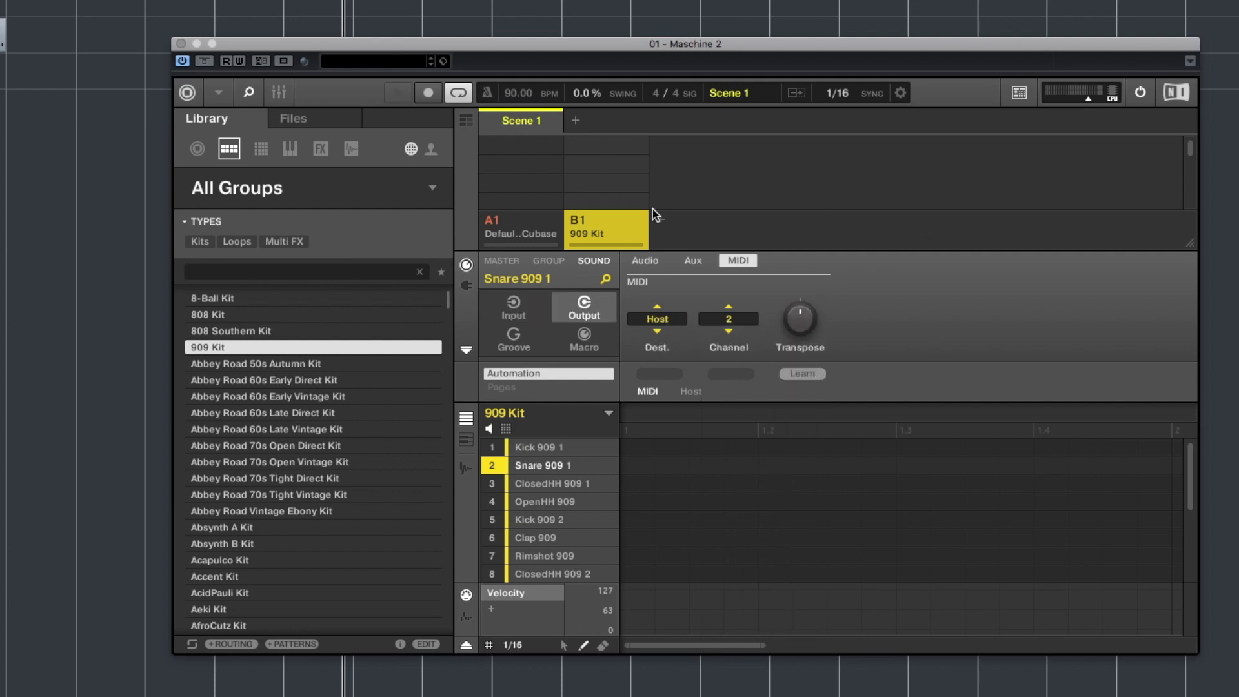
Map group B1's sounds to MIDI notes via Group MIDI Batch Setup
{"action": "right_click", "coordinate": [612, 232]}
{"action": "mouse_move", "coordinate": [710, 350]}
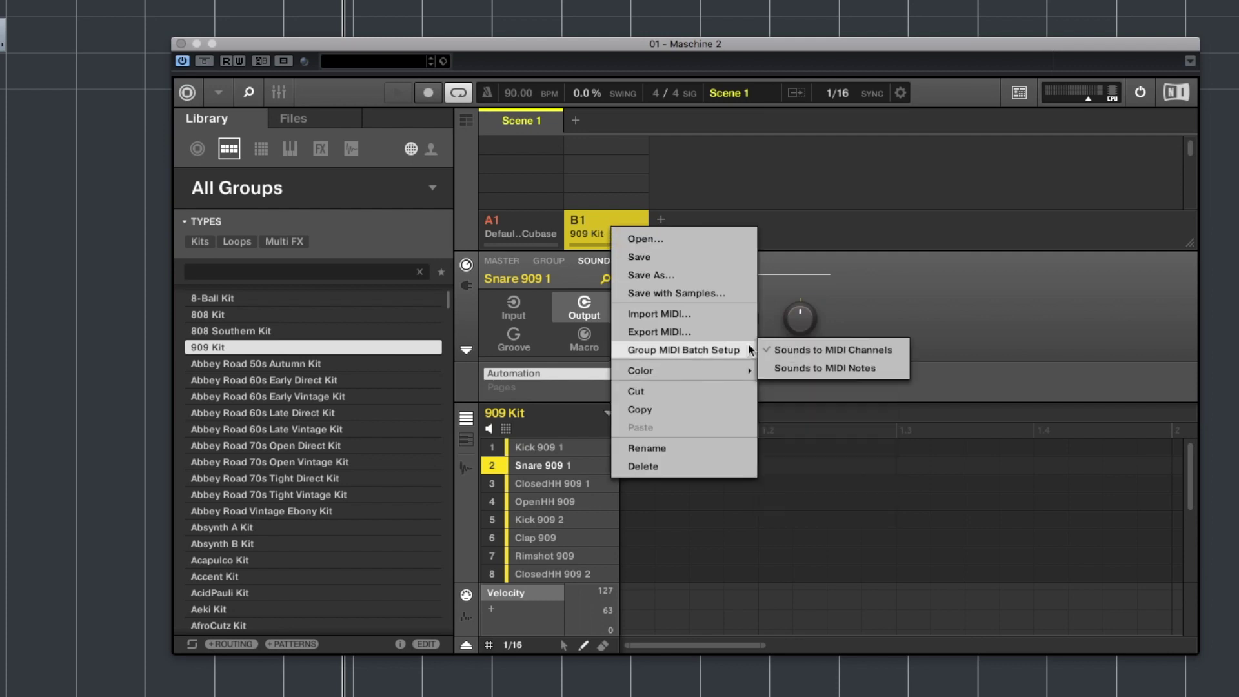
{"action": "left_click", "coordinate": [835, 367]}
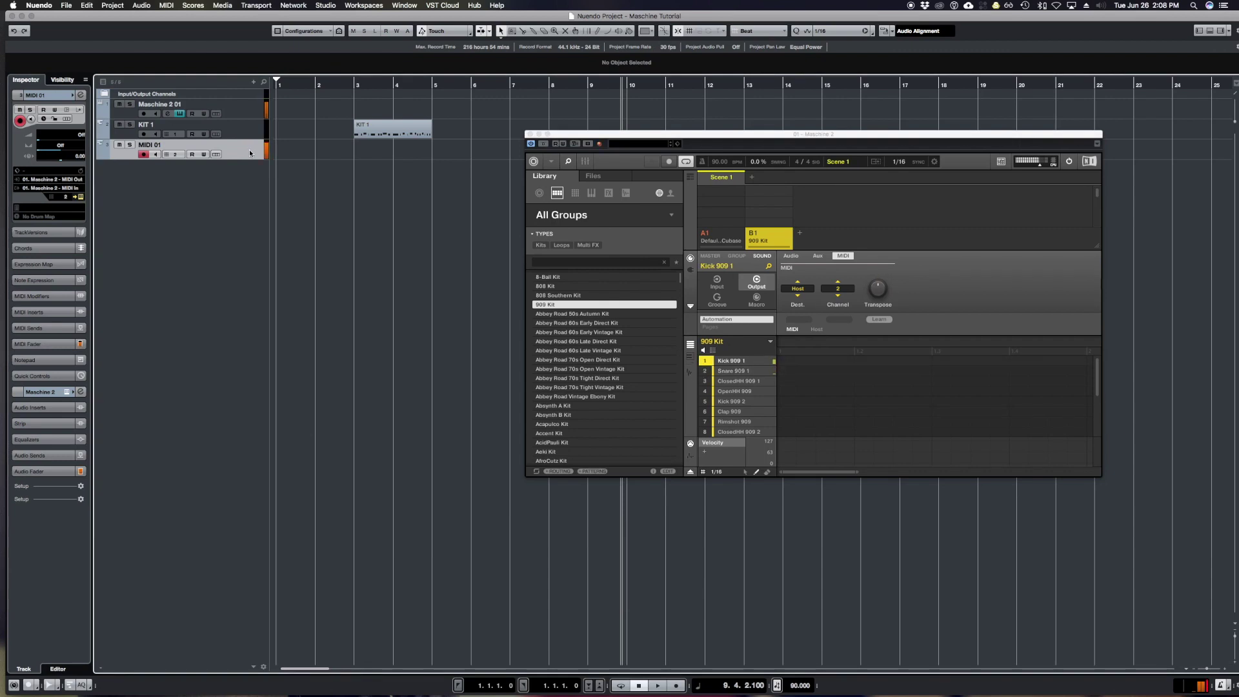
Select the KIT 1 track in Maschine
{"action": "left_click", "coordinate": [245, 133]}
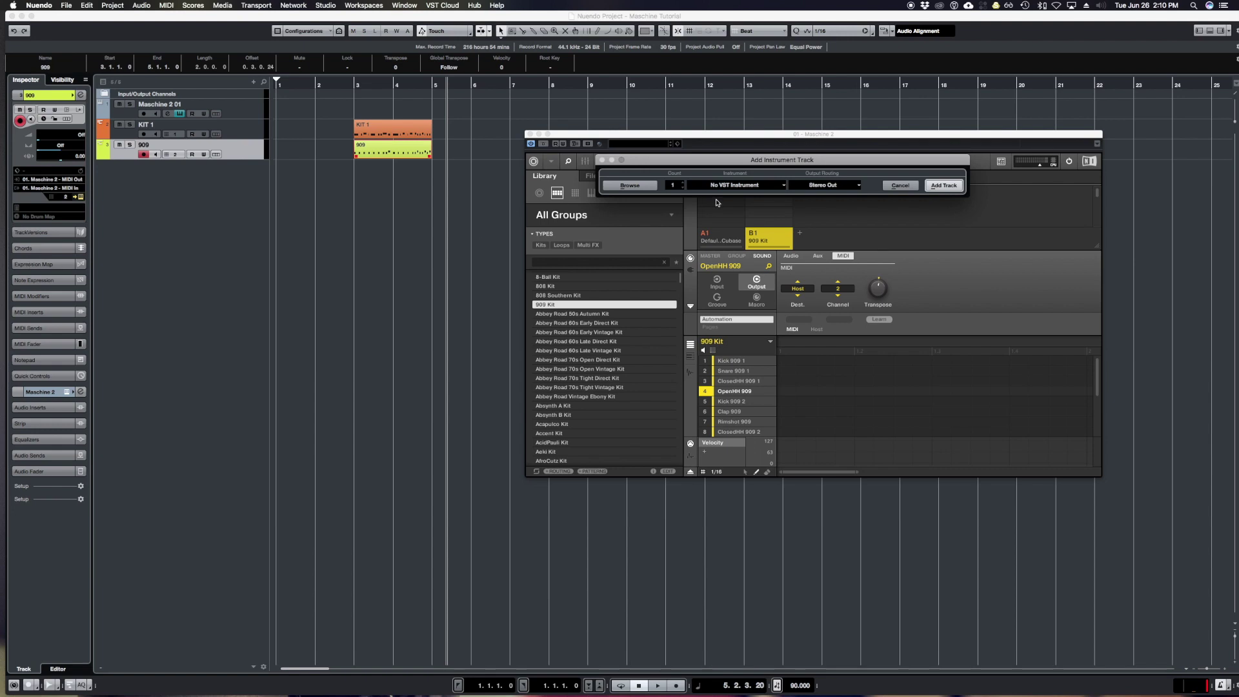
Pick Omnisphere for the new track and set Group C1's input to Manual key mode, channel 1
{"action": "left_click", "coordinate": [736, 186]}
{"action": "left_click", "coordinate": [721, 408]}
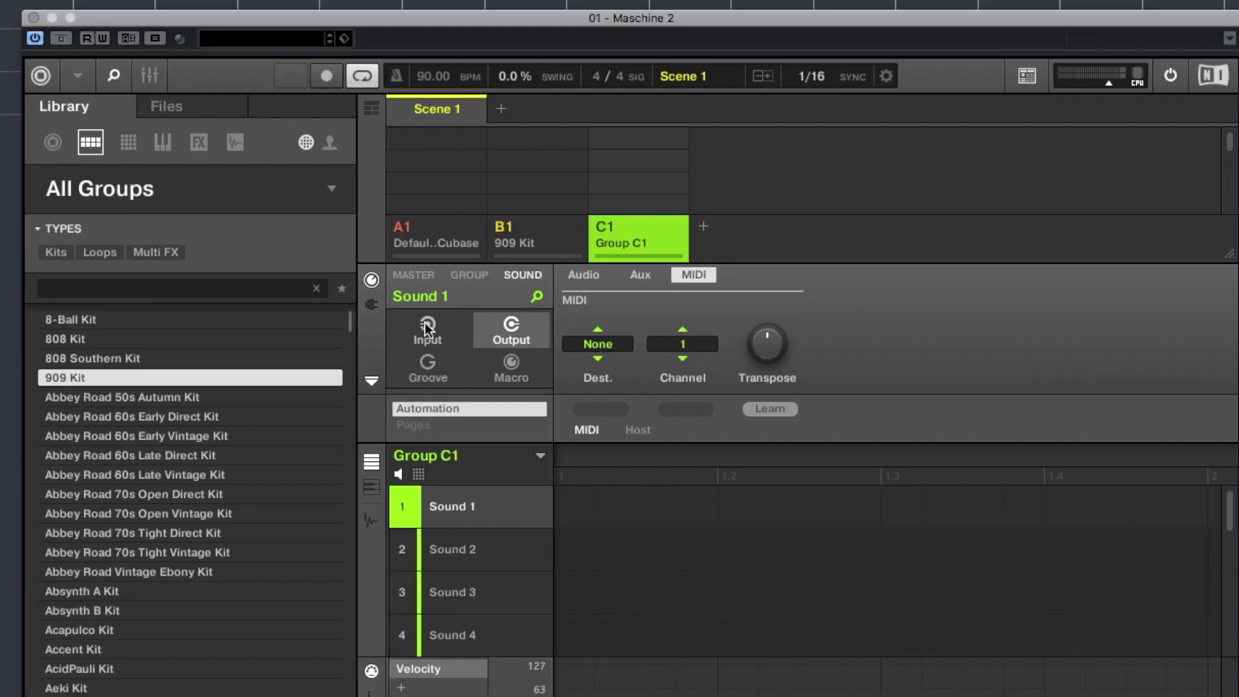
{"action": "left_click", "coordinate": [469, 275]}
{"action": "left_click", "coordinate": [428, 333]}
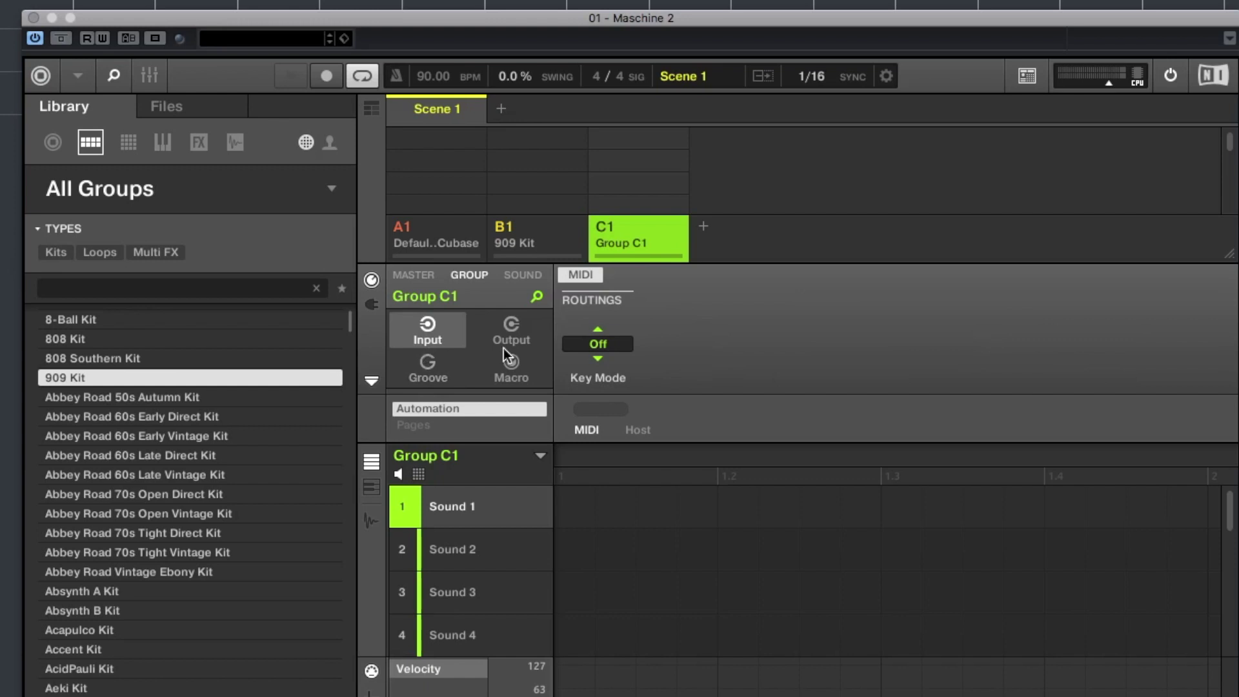
{"action": "left_click", "coordinate": [597, 346]}
{"action": "left_click", "coordinate": [626, 413]}
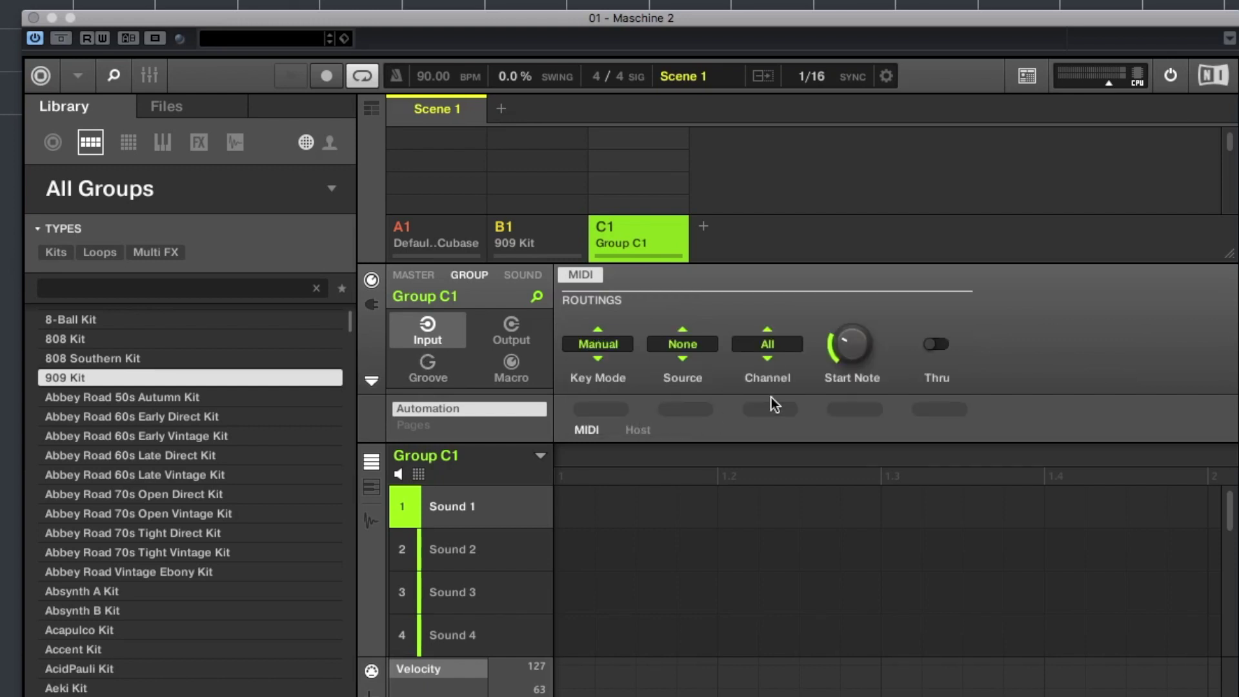
{"action": "left_click", "coordinate": [771, 346]}
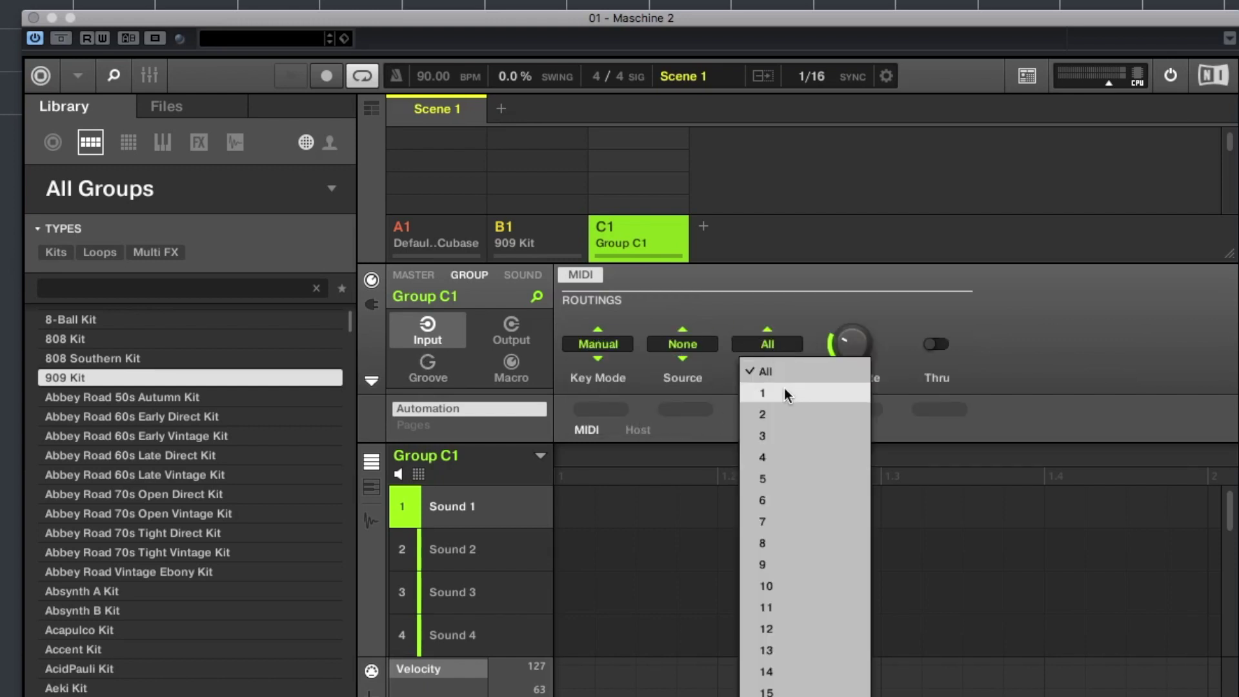
{"action": "left_click", "coordinate": [784, 389]}
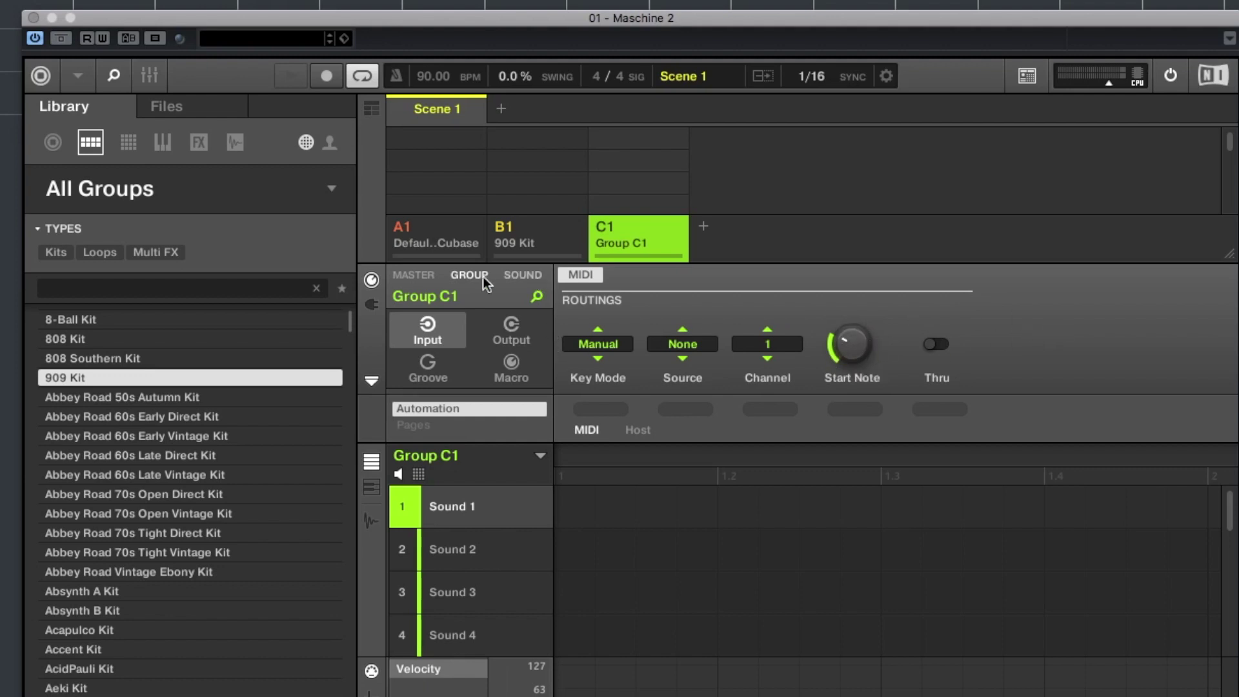
Set Sound 1's MIDI input channel to 1 and its output destination to Host
{"action": "left_click", "coordinate": [524, 275]}
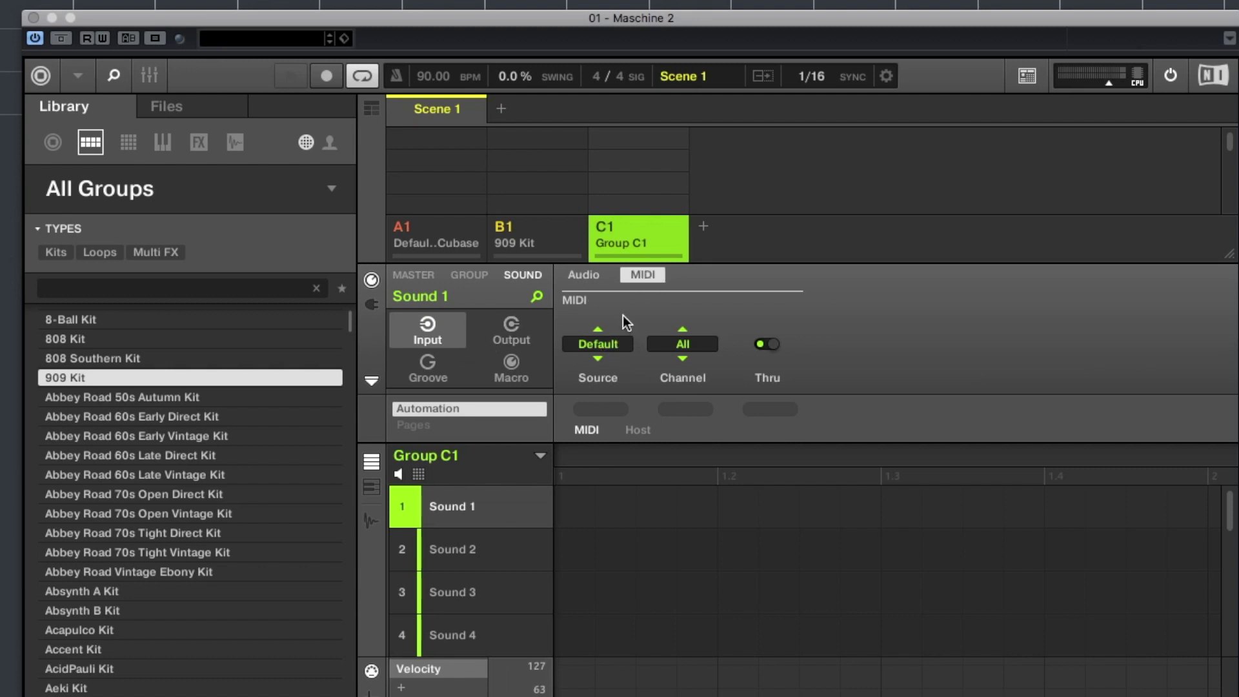
{"action": "left_click", "coordinate": [683, 344]}
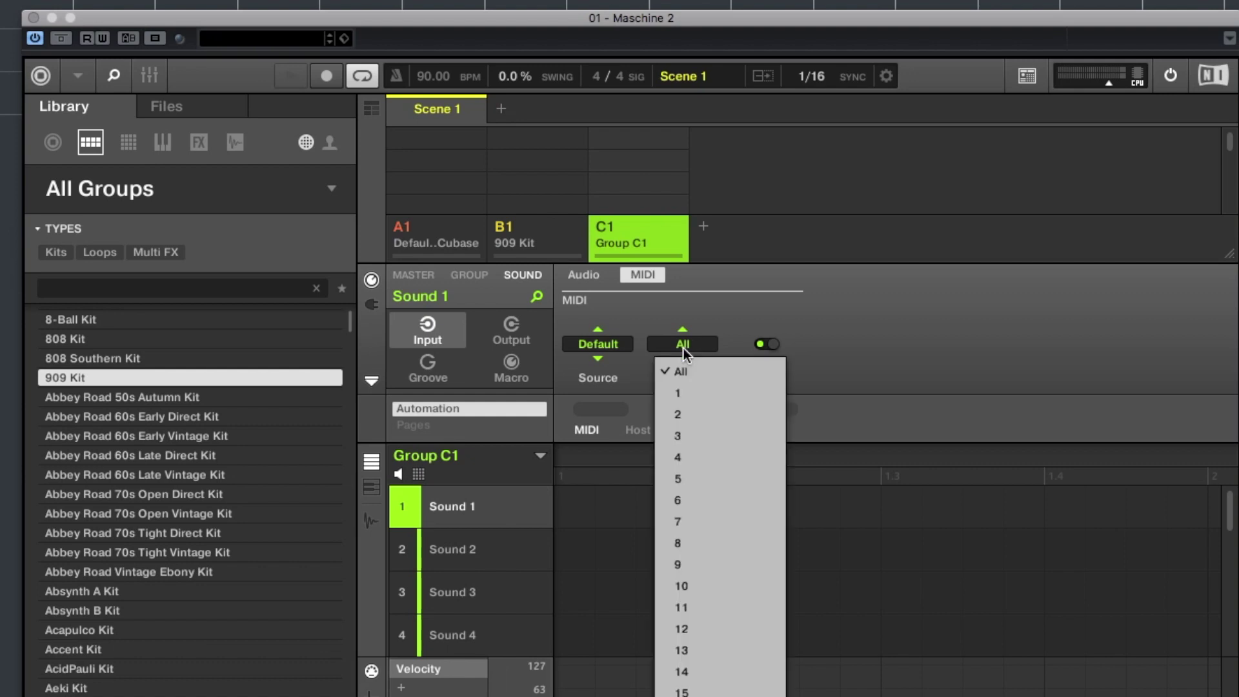
{"action": "left_click", "coordinate": [692, 392]}
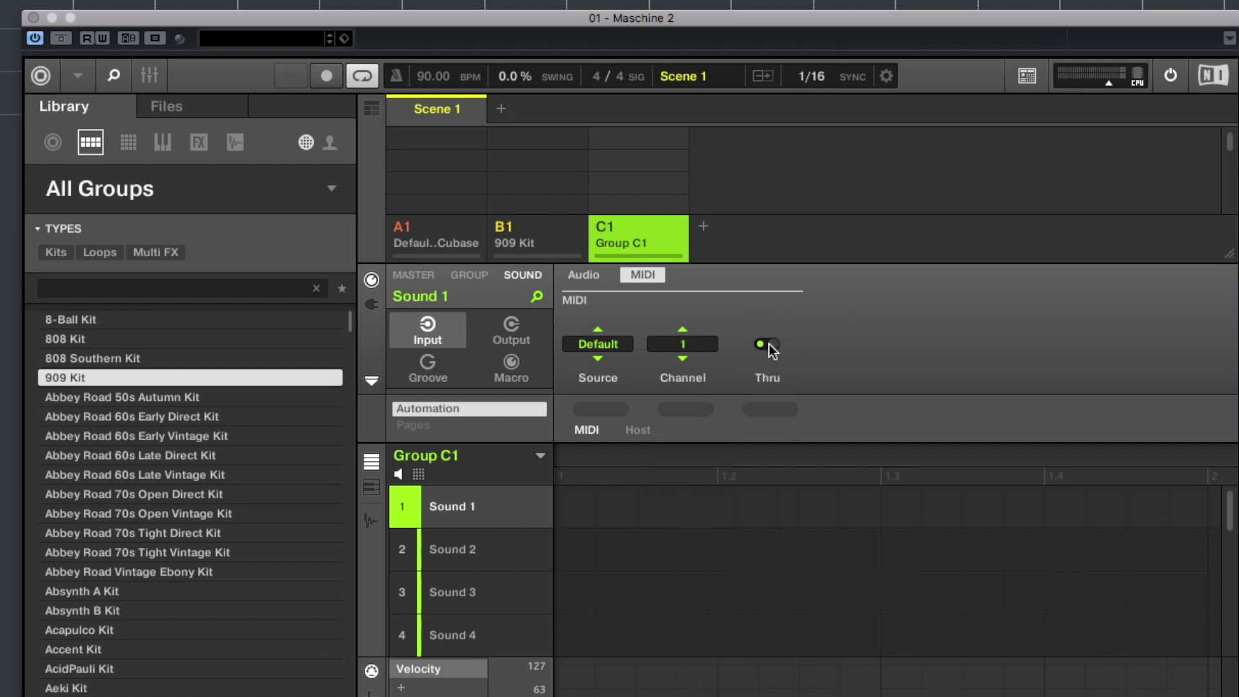
{"action": "left_click", "coordinate": [526, 344]}
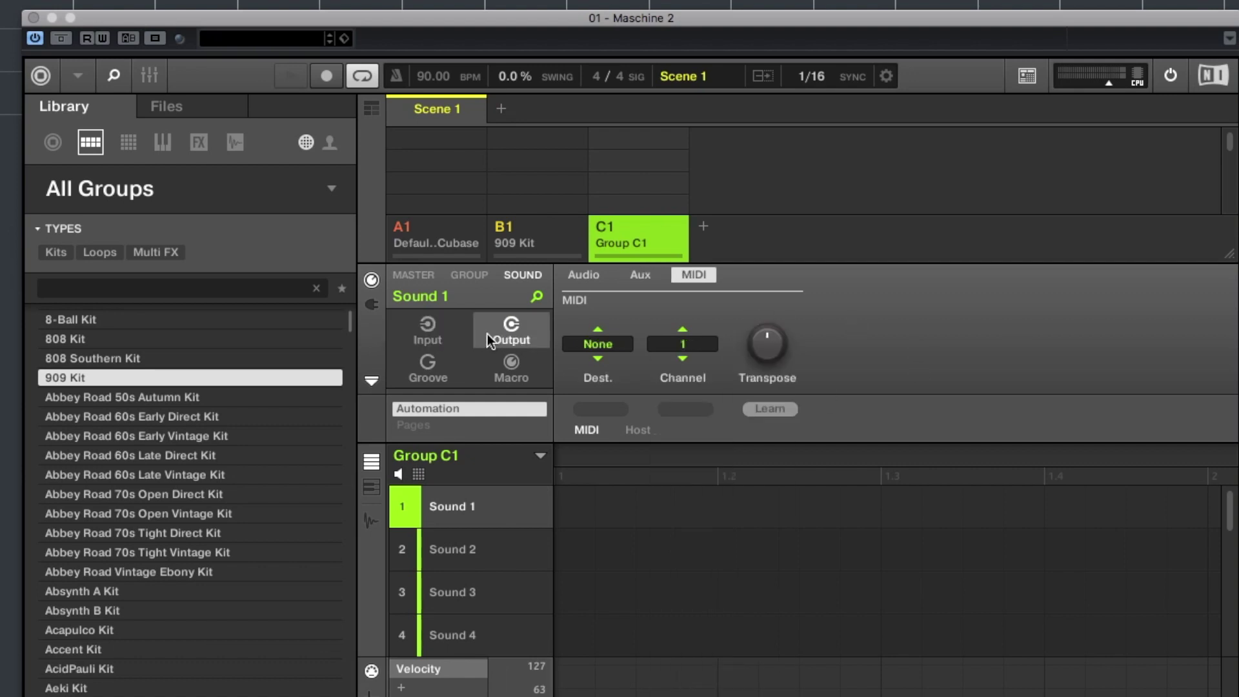
{"action": "left_click", "coordinate": [601, 345]}
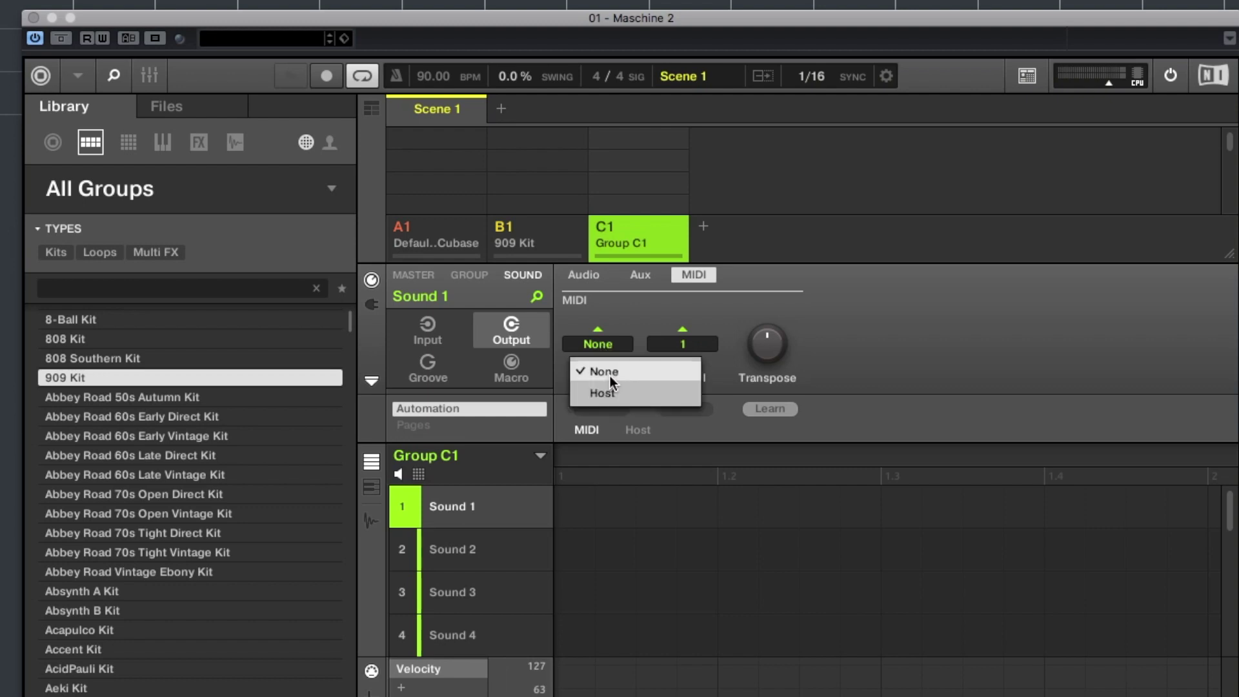
{"action": "left_click", "coordinate": [605, 392]}
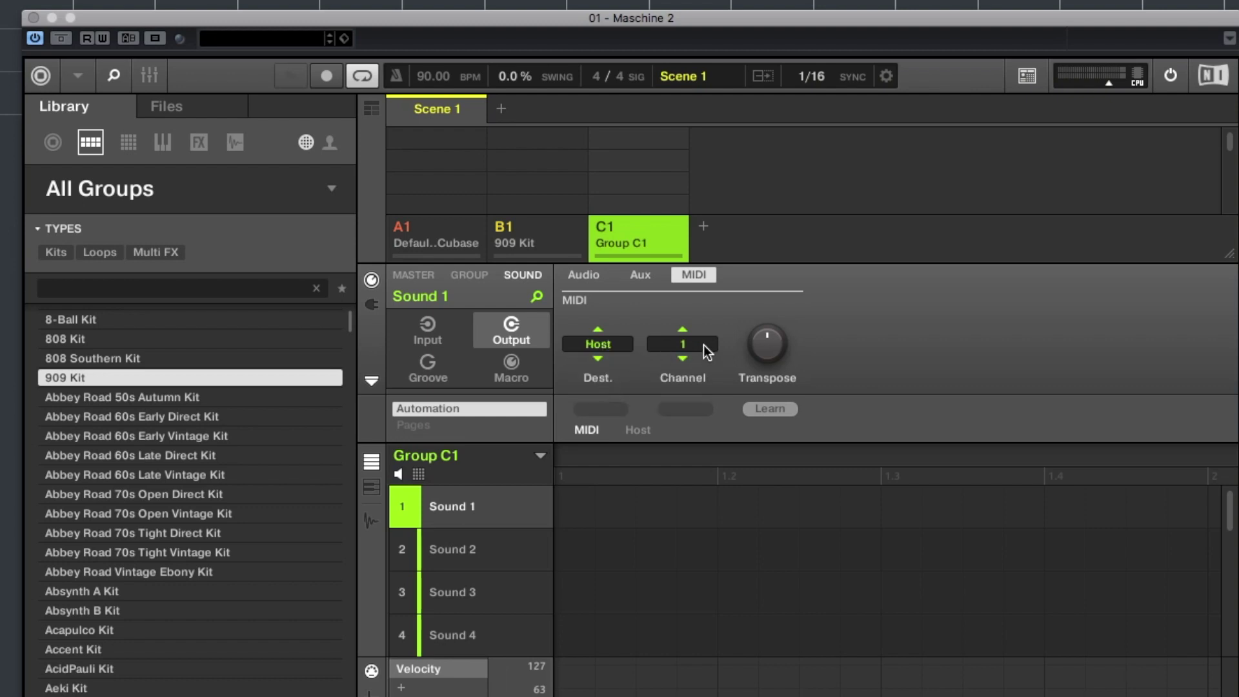
Open the Group MIDI Batch Setup for Group C1's sounds
{"action": "right_click", "coordinate": [633, 230]}
{"action": "mouse_move", "coordinate": [776, 379]}
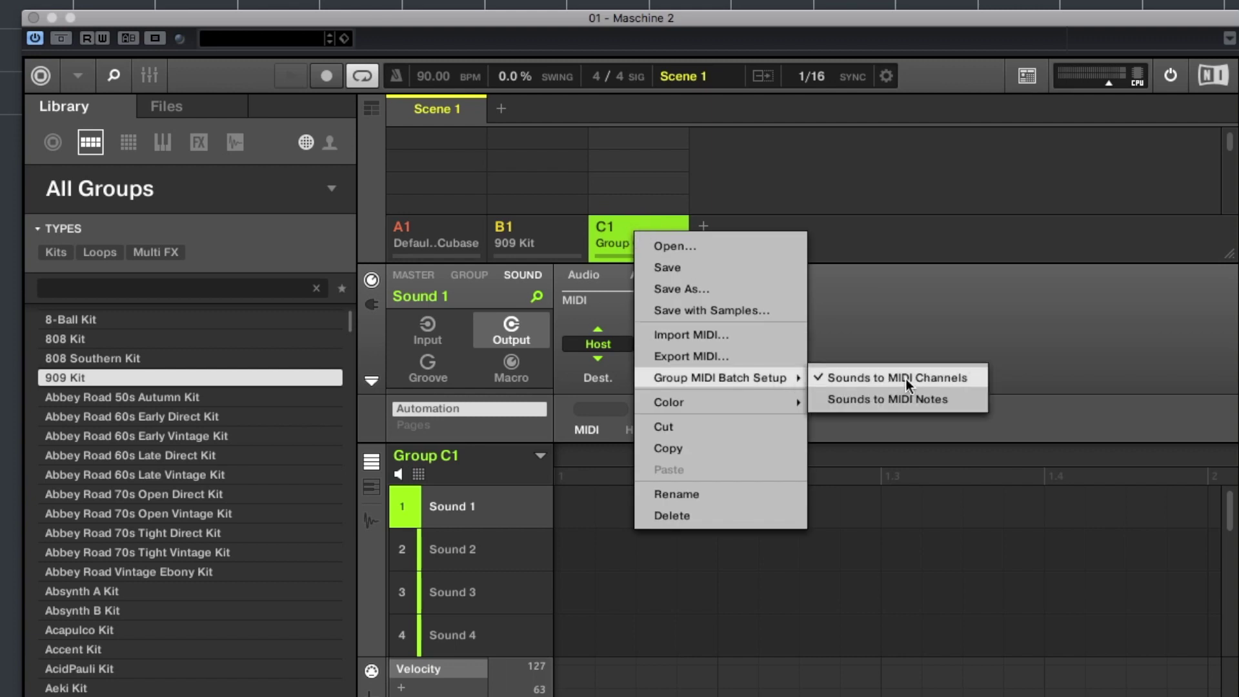
{"action": "left_click", "coordinate": [896, 397]}
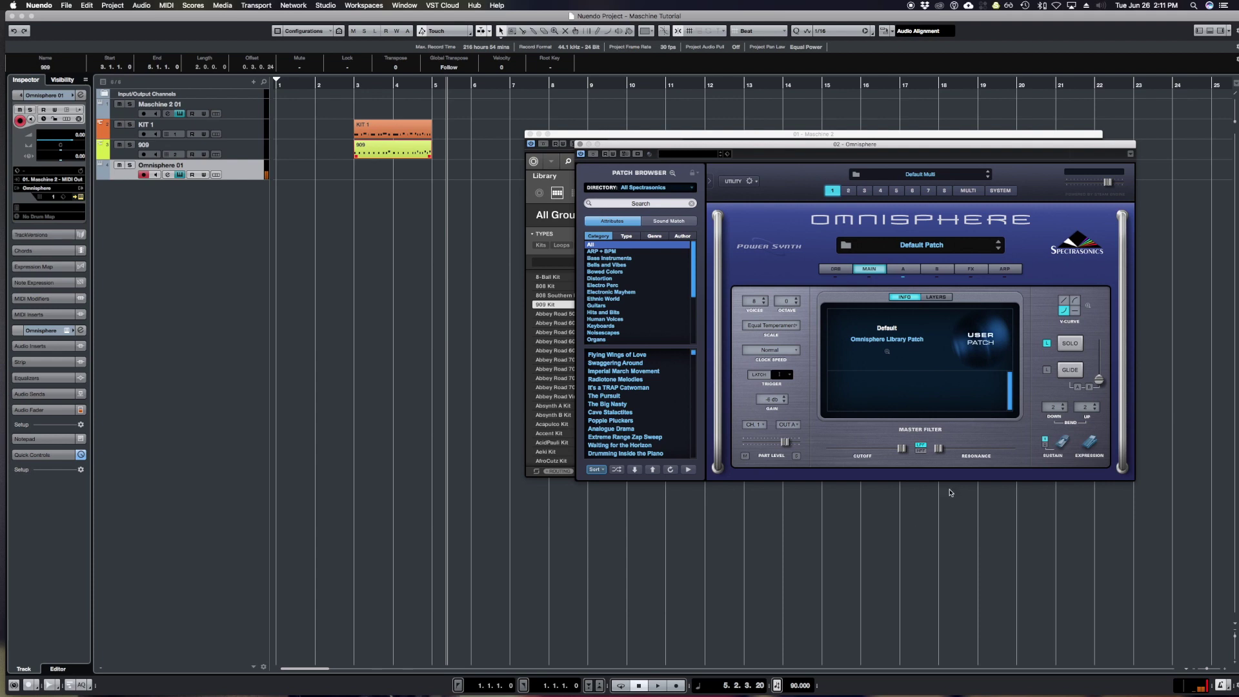
Load the Popple Pluckers patch from Omnisphere's full-size patch browser, then close the browser
{"action": "left_click", "coordinate": [852, 245]}
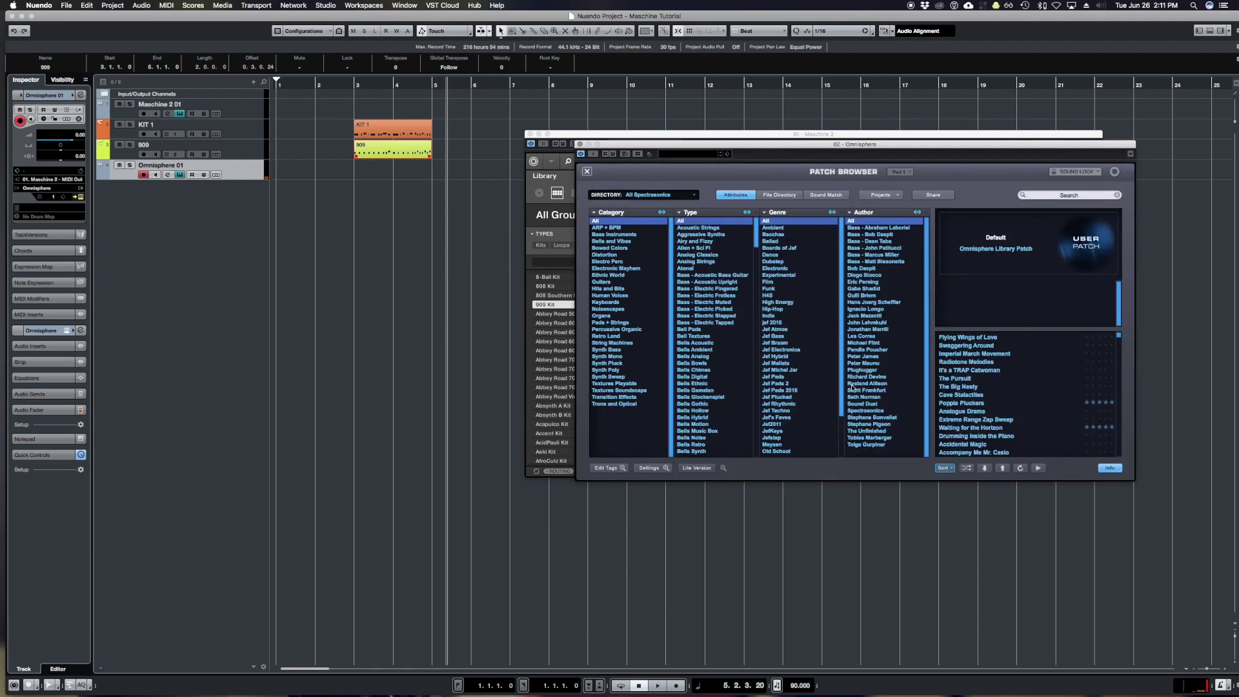
{"action": "left_click", "coordinate": [999, 404]}
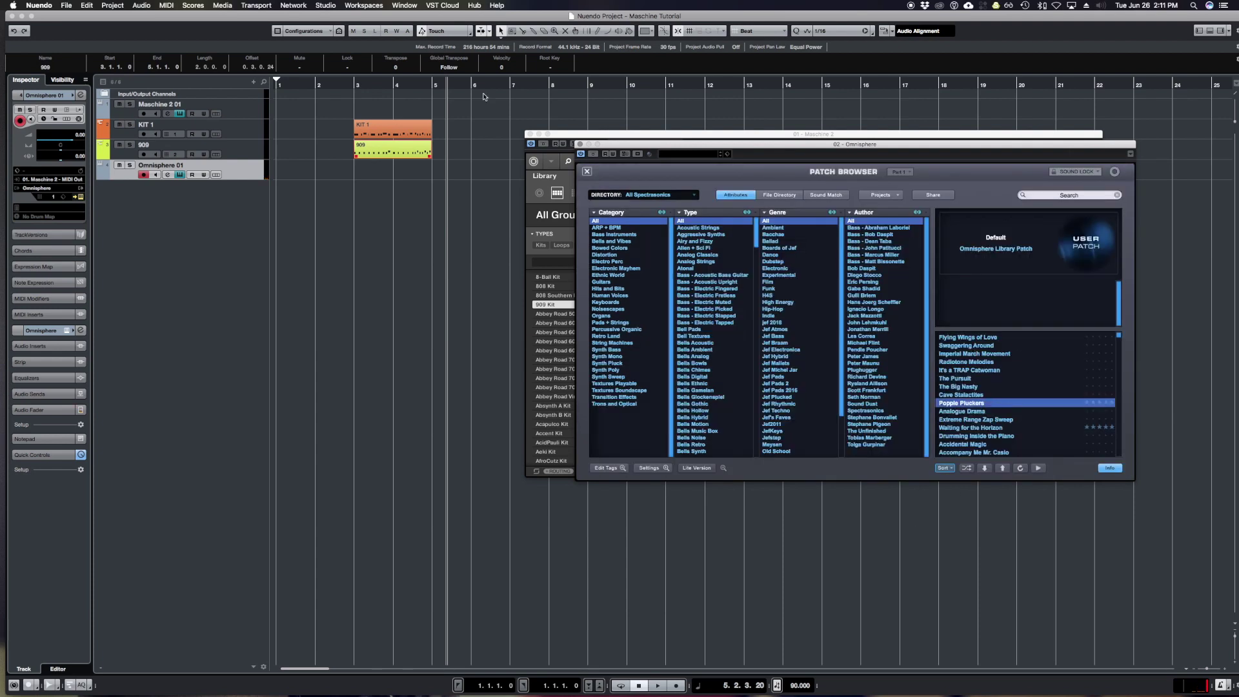
{"action": "left_click", "coordinate": [587, 171]}
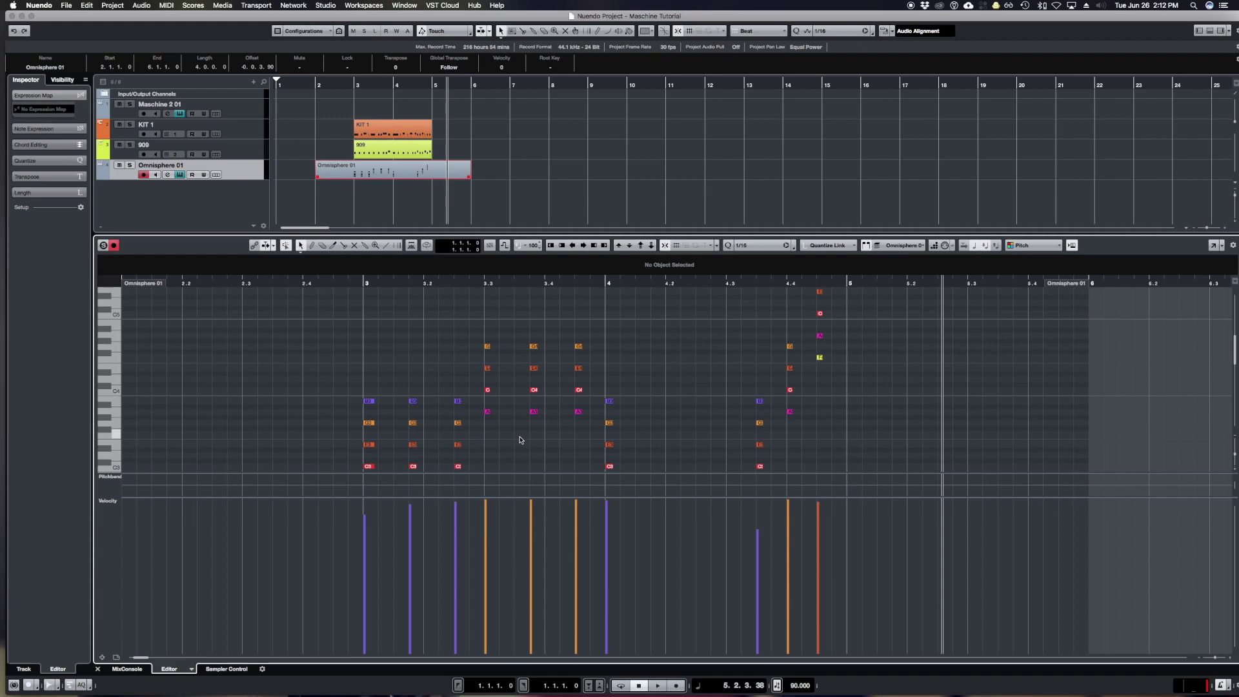
Close the note editor and start an instrument track using Groove Agent SE
{"action": "key", "text": "Return"}
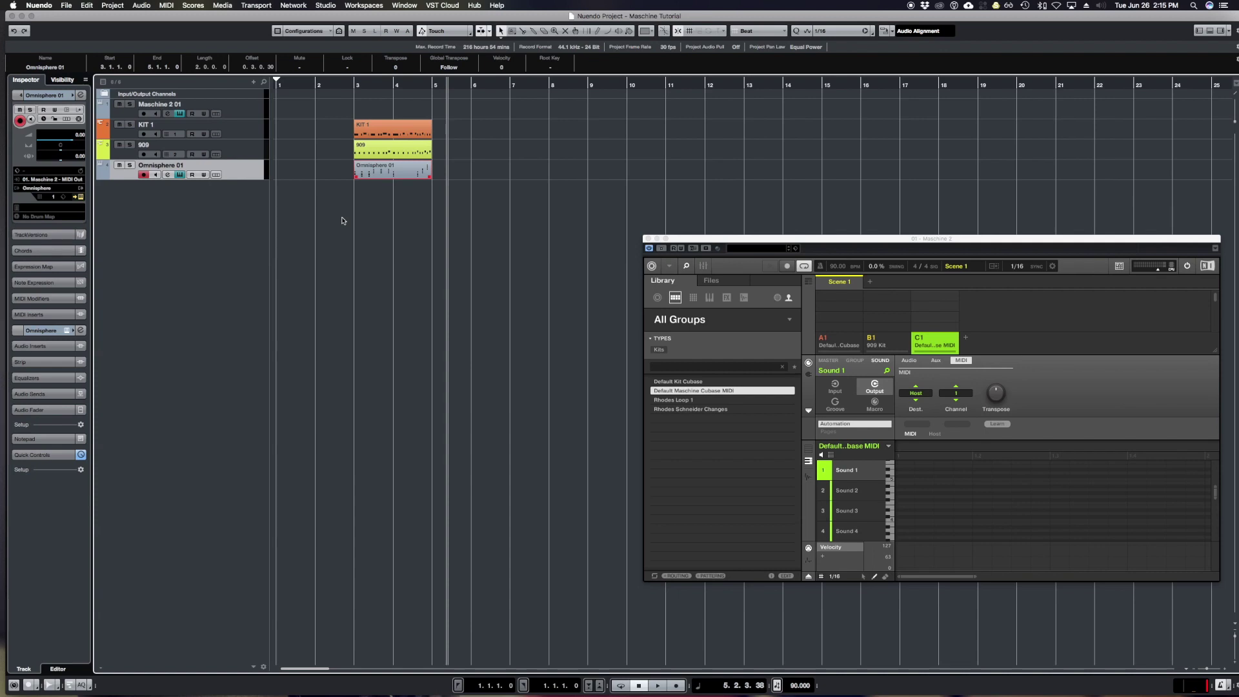
{"action": "right_click", "coordinate": [222, 224]}
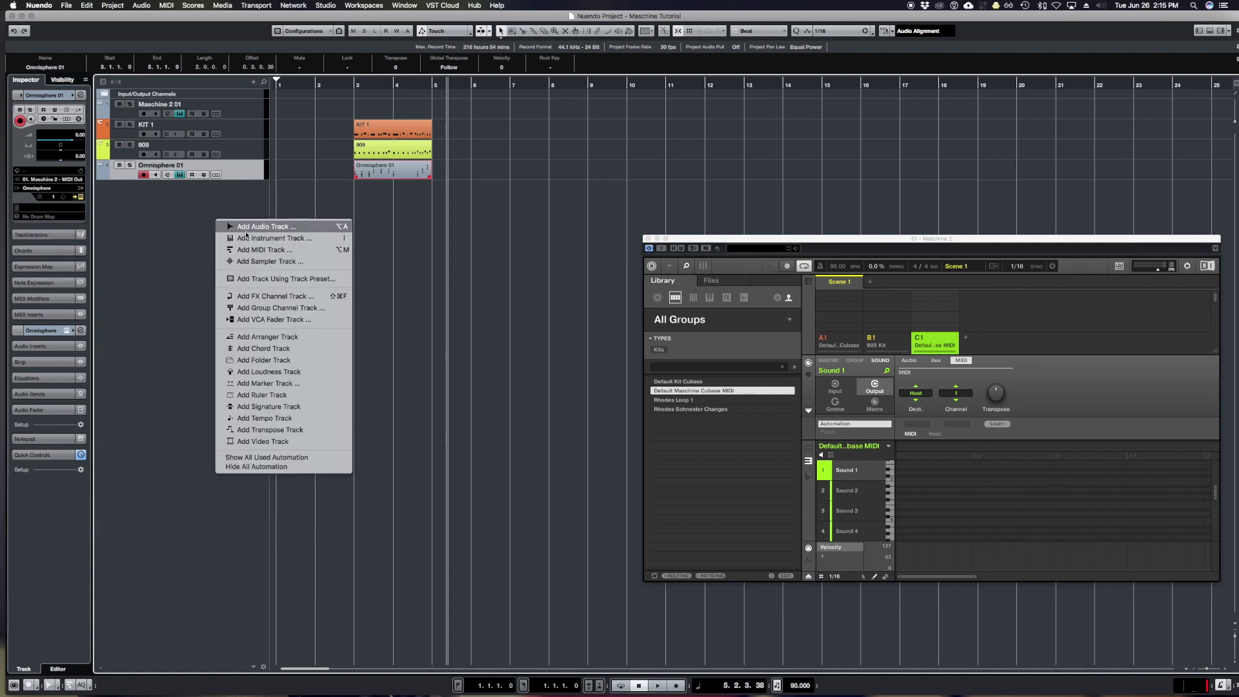
{"action": "left_click", "coordinate": [248, 238]}
{"action": "left_click", "coordinate": [762, 188]}
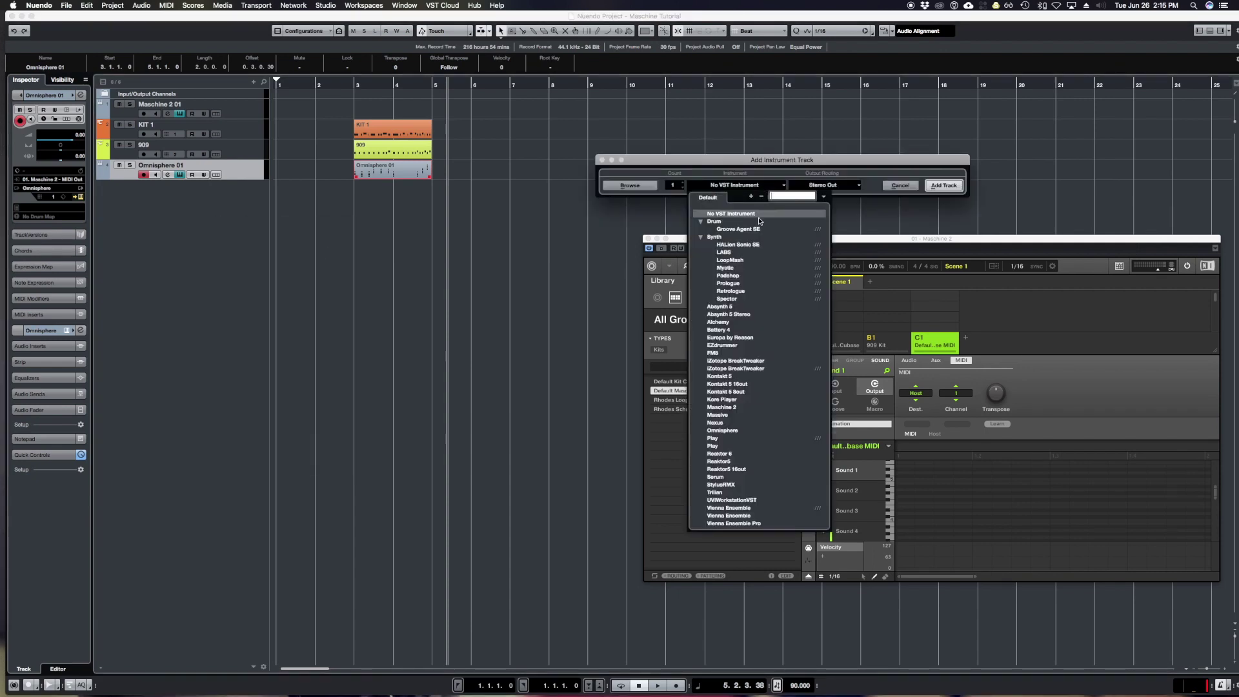
{"action": "left_click", "coordinate": [743, 229]}
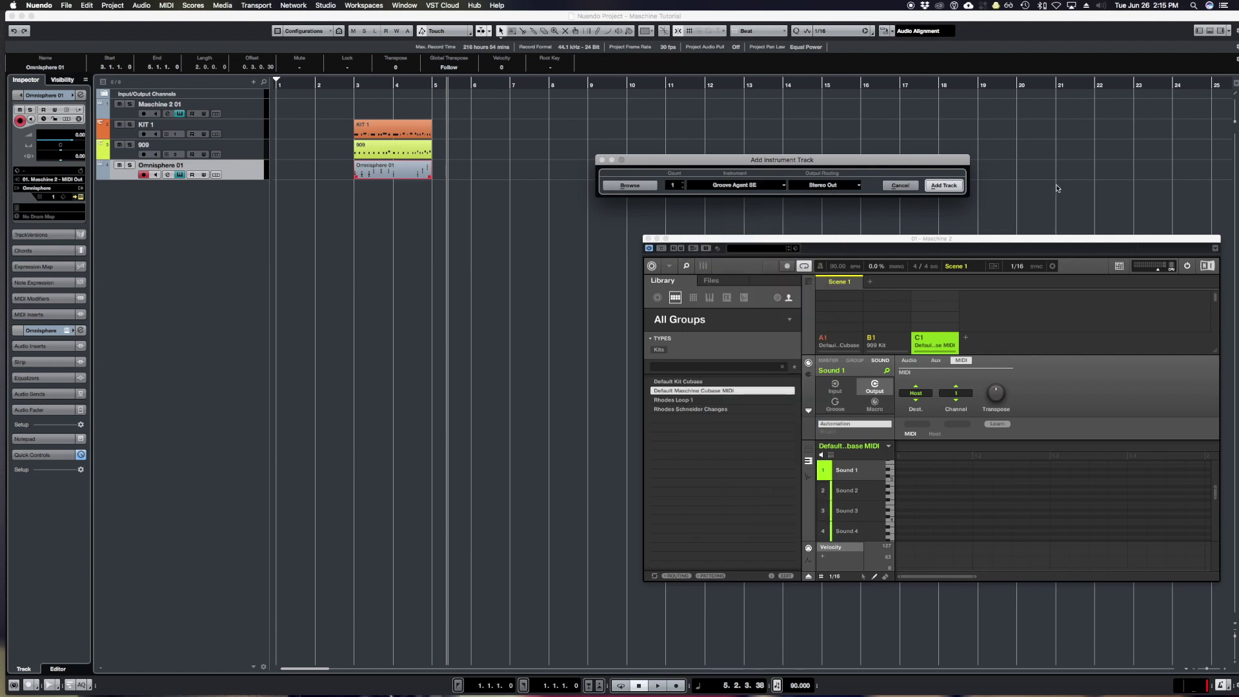
Create the Groove Agent SE track and load the 29 Min Jupiter drum kit
{"action": "key", "text": "Return"}
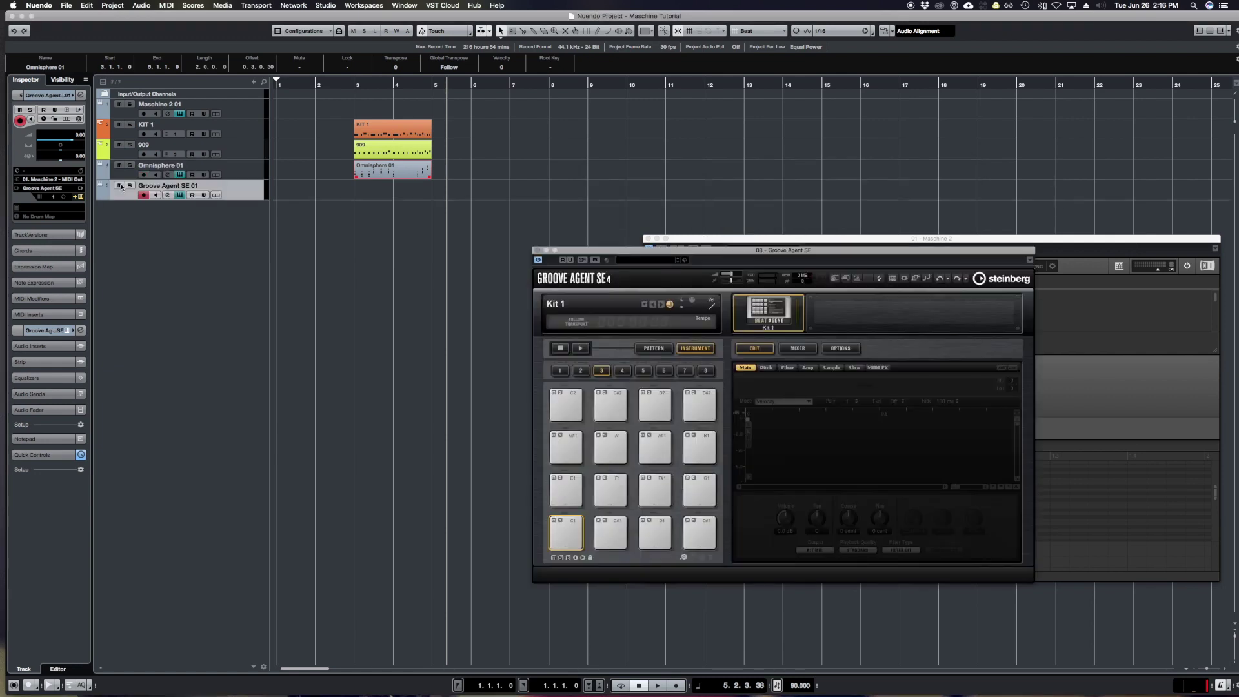
{"action": "left_click_drag", "start_coordinate": [630, 253], "coordinate": [579, 209]}
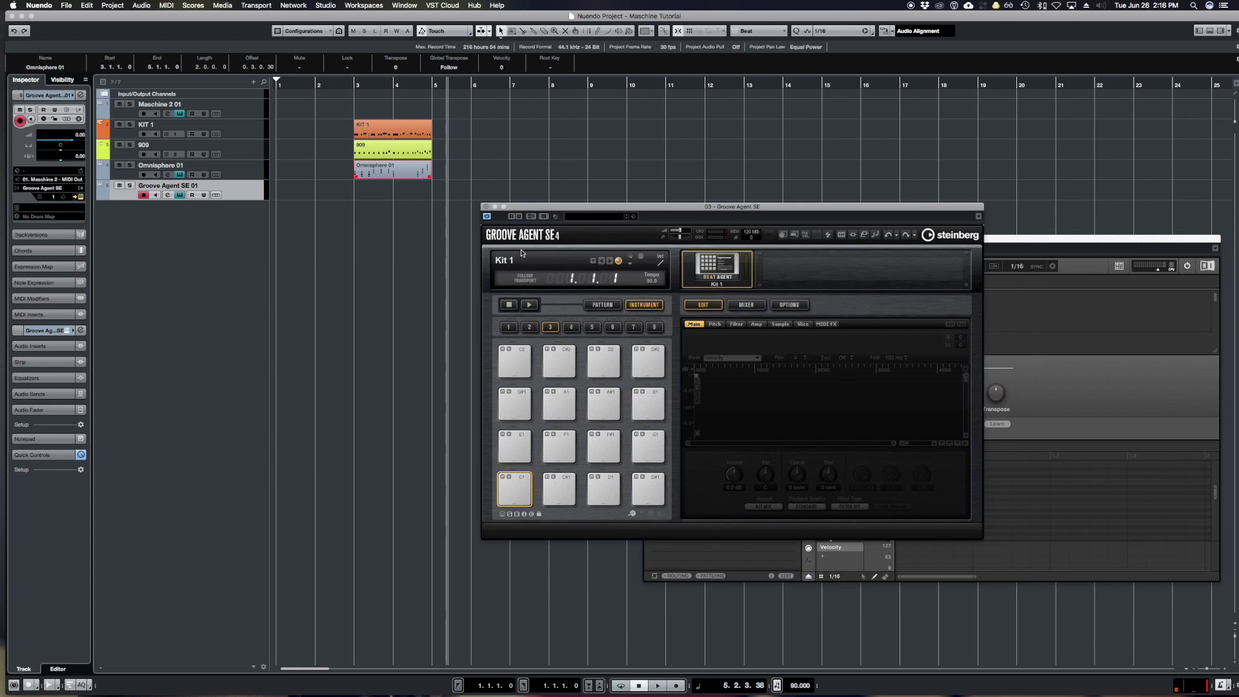
{"action": "left_click", "coordinate": [523, 259]}
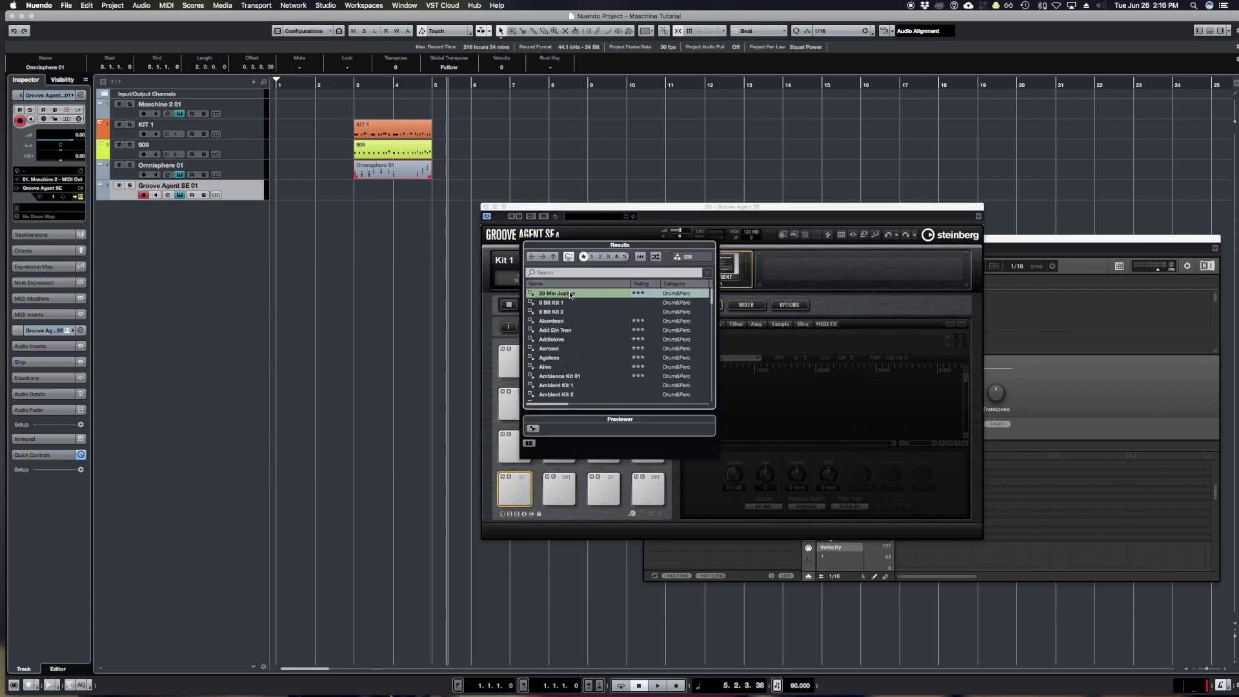
{"action": "left_click", "coordinate": [196, 219]}
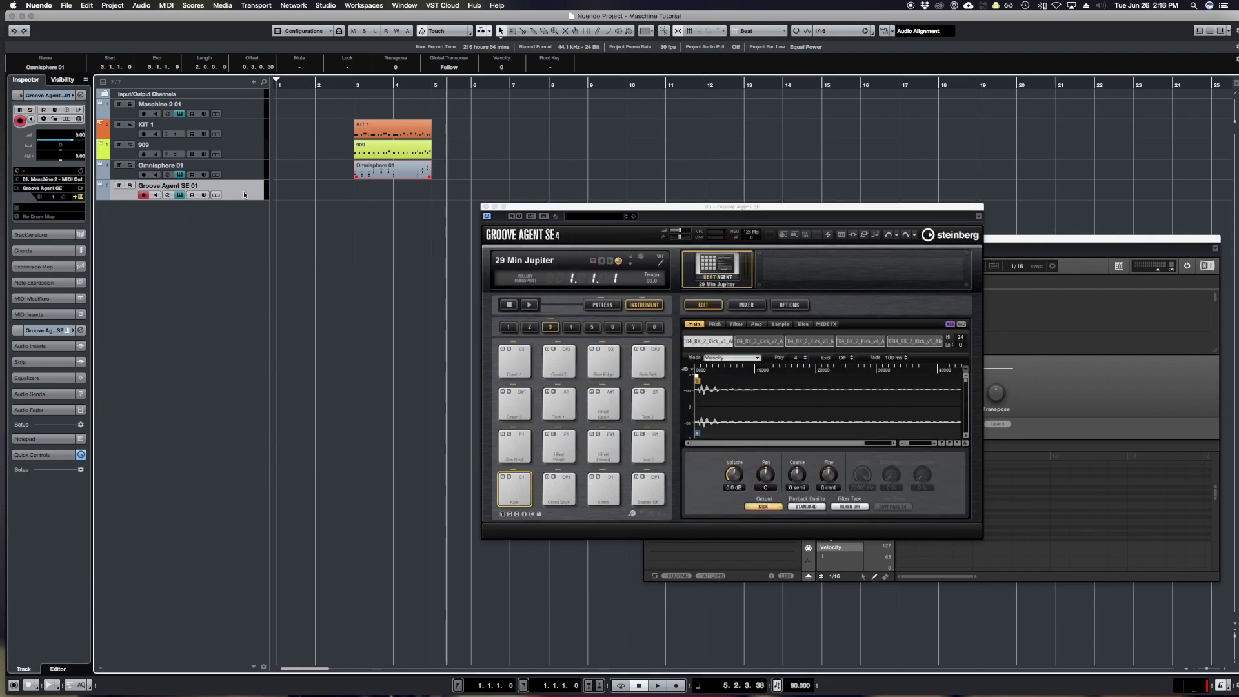